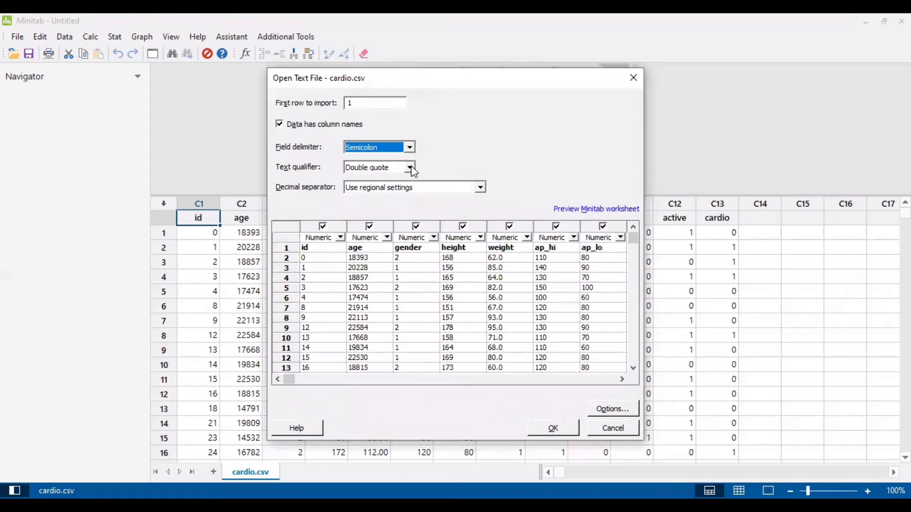
Set the text qualifier to None and the decimal separator to Period, then close the import dialogs
{"action": "left_click", "coordinate": [410, 167]}
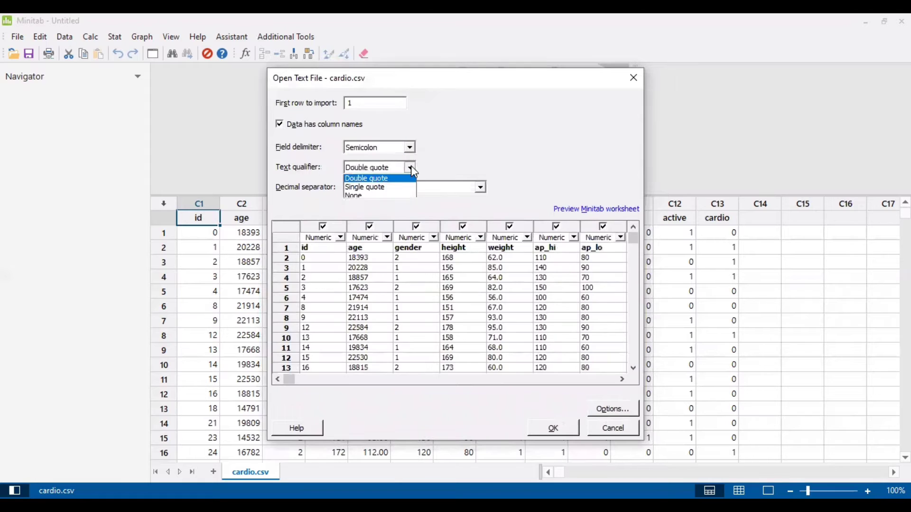
{"action": "left_click", "coordinate": [393, 197]}
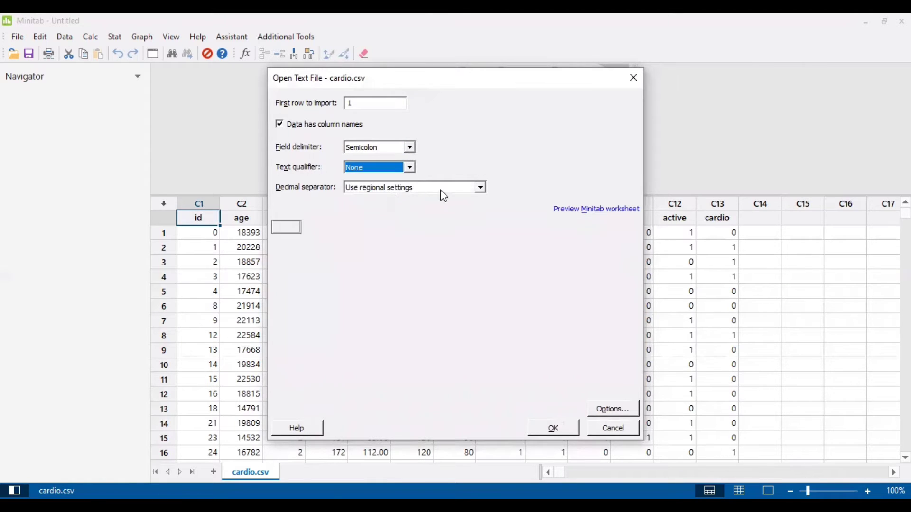
{"action": "left_click", "coordinate": [482, 186]}
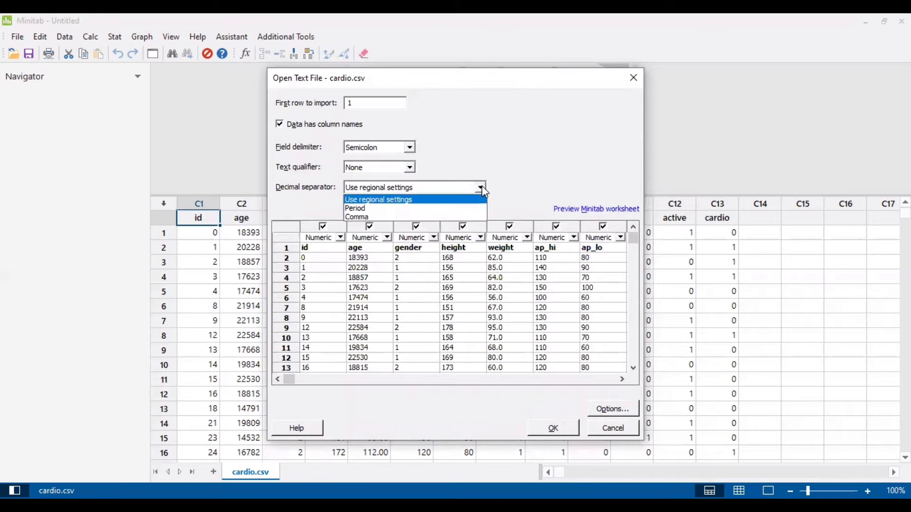
{"action": "left_click", "coordinate": [442, 208]}
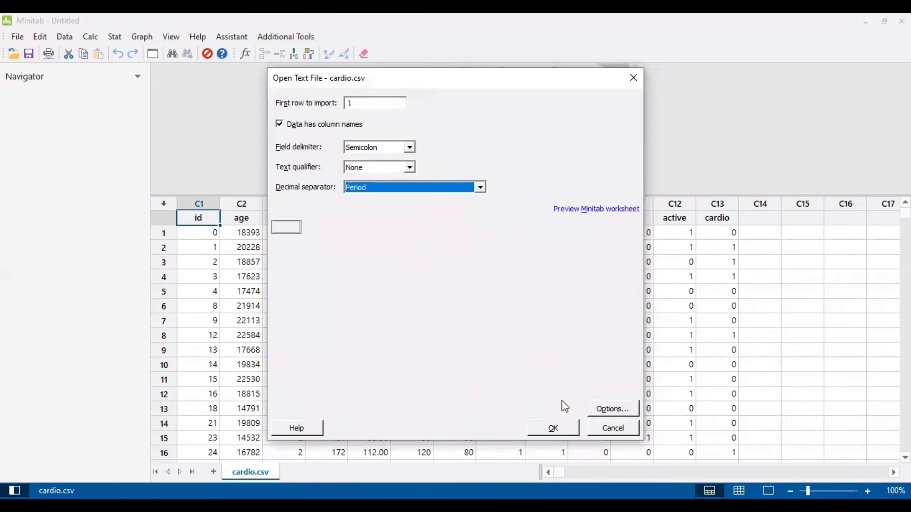
{"action": "left_click", "coordinate": [632, 78]}
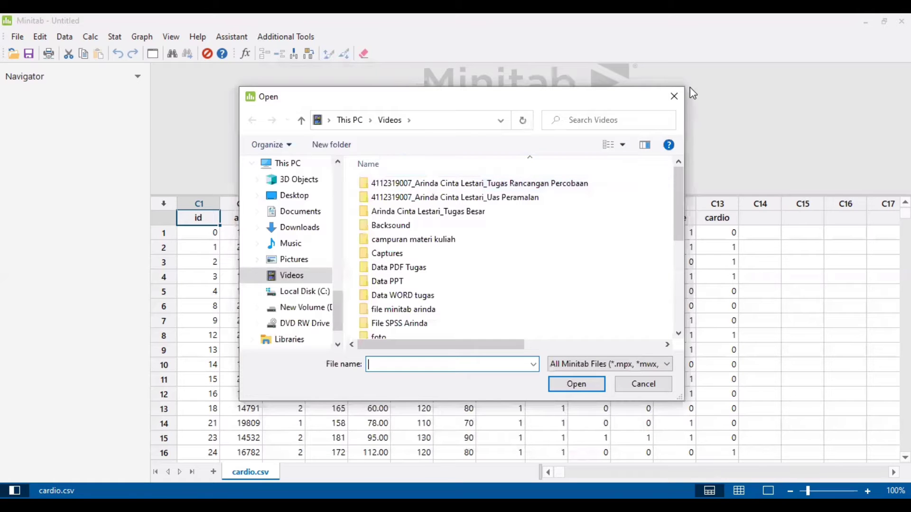
{"action": "left_click", "coordinate": [674, 97]}
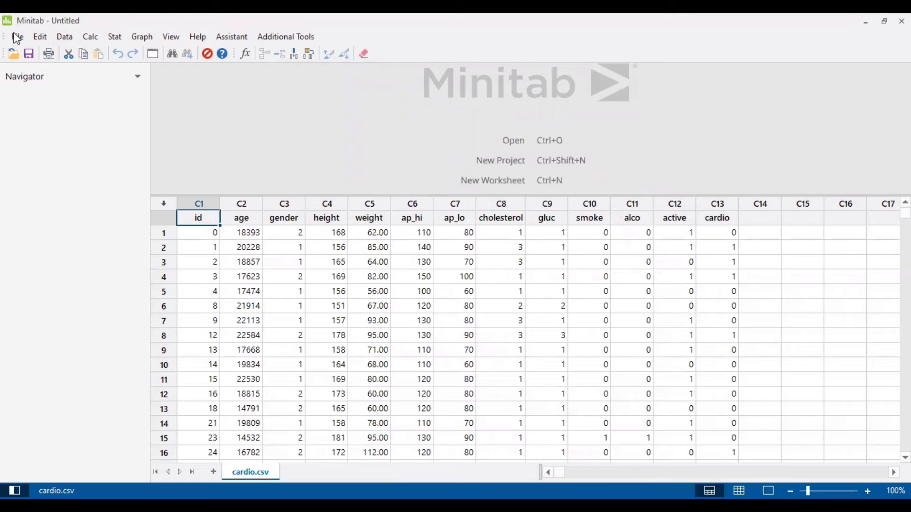
Set up Display Descriptive Statistics with the weight column as the variable
{"action": "left_click", "coordinate": [115, 38]}
{"action": "mouse_move", "coordinate": [163, 54]}
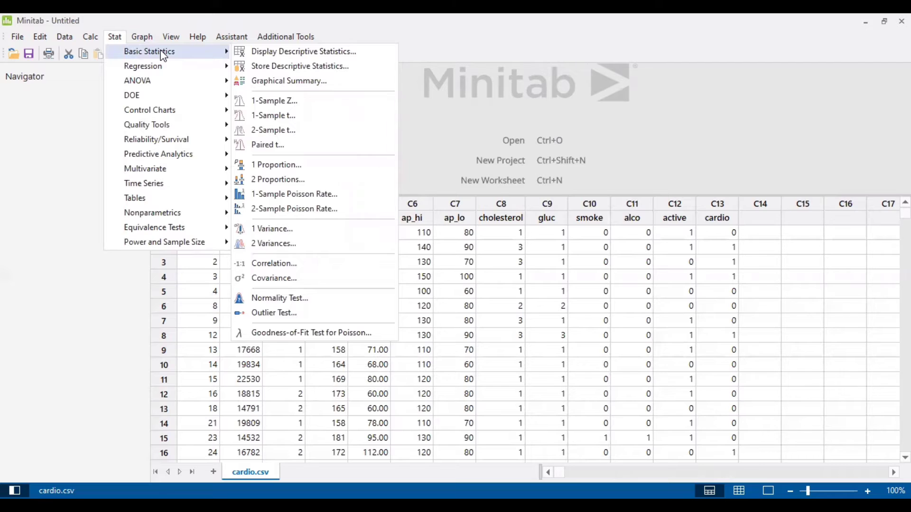
{"action": "left_click", "coordinate": [289, 51]}
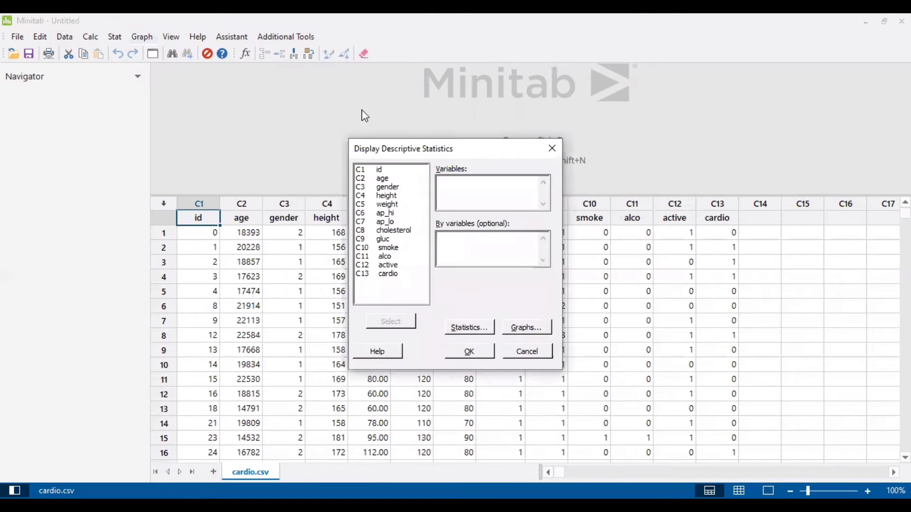
{"action": "left_click", "coordinate": [386, 205]}
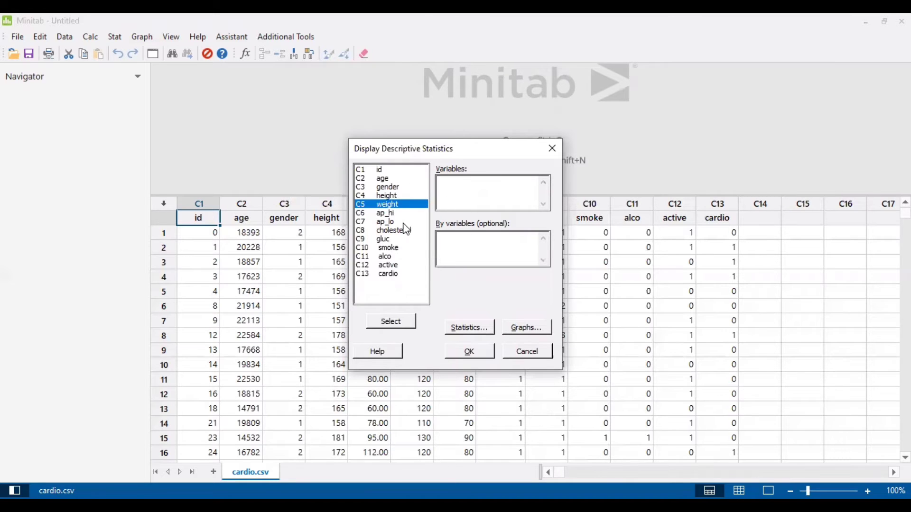
{"action": "left_click", "coordinate": [387, 322]}
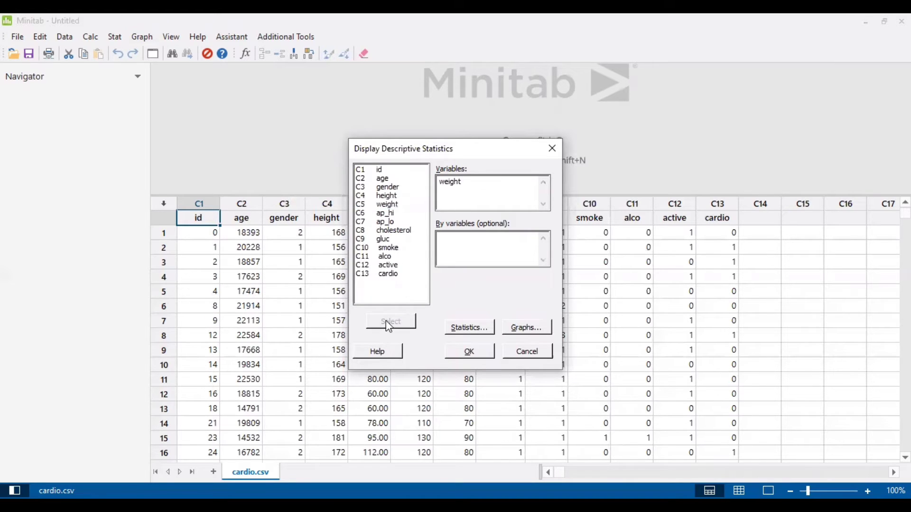
Report mode, variance, range and N total for weight, and exclude the mean
{"action": "left_click", "coordinate": [490, 331]}
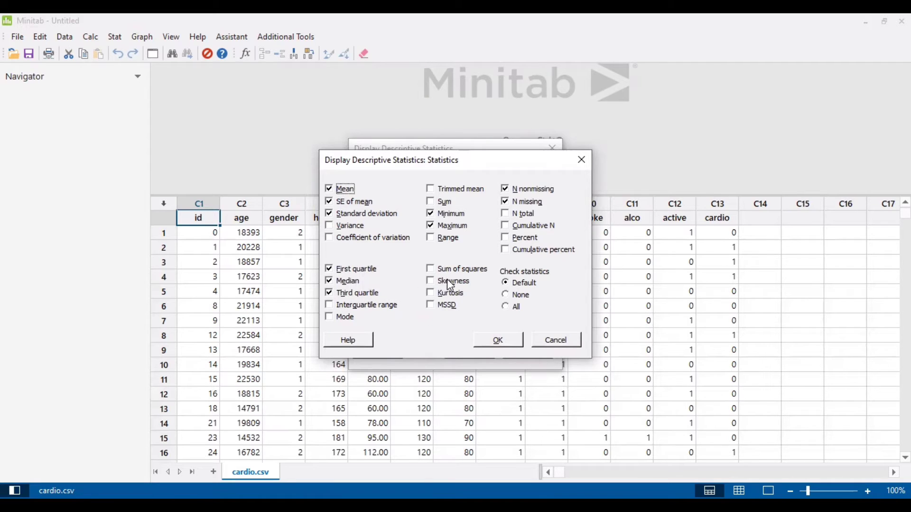
{"action": "left_click", "coordinate": [329, 318]}
{"action": "left_click", "coordinate": [331, 226]}
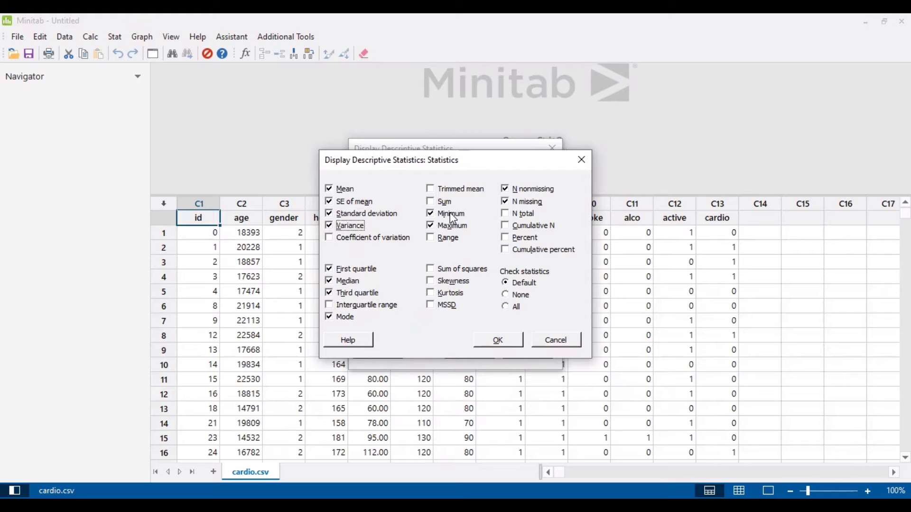
{"action": "left_click", "coordinate": [431, 239]}
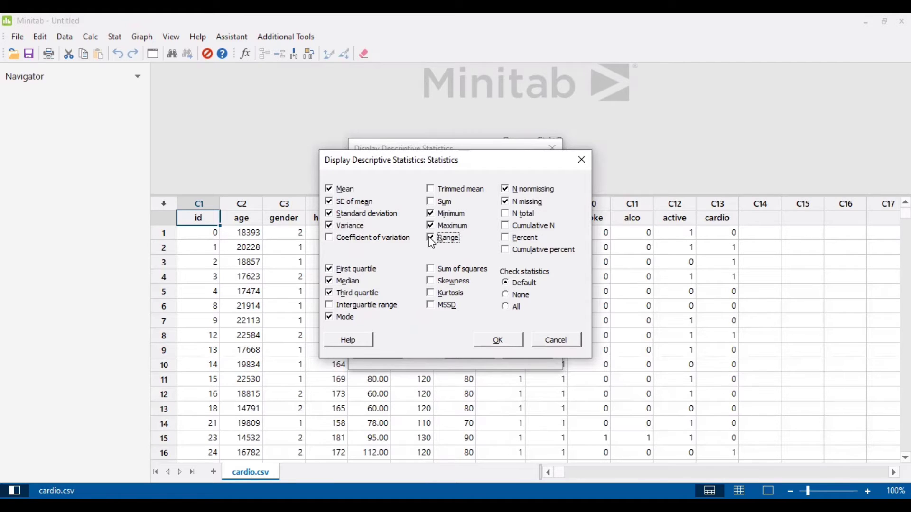
{"action": "left_click", "coordinate": [509, 219]}
{"action": "left_click", "coordinate": [345, 189]}
{"action": "left_click", "coordinate": [500, 340]}
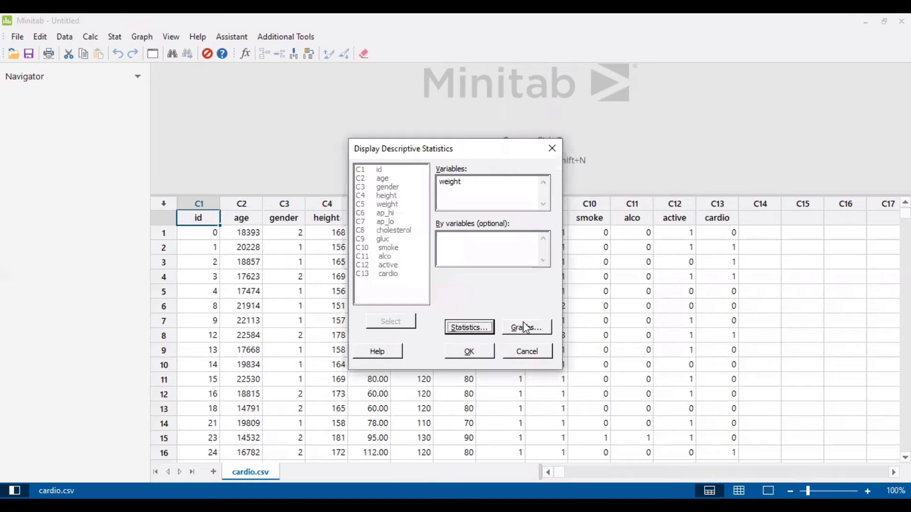
{"action": "left_click", "coordinate": [526, 328]}
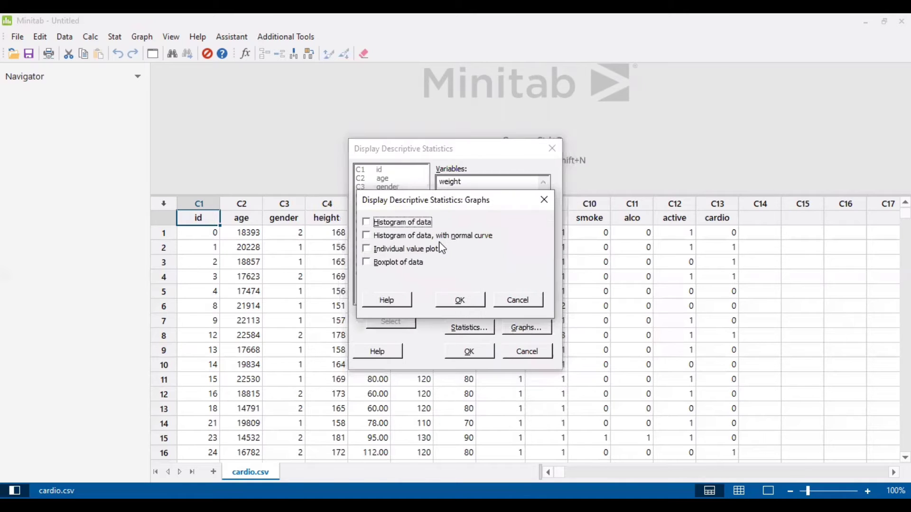
Add a plain histogram and a histogram with normal curve, then run the weight statistics
{"action": "left_click", "coordinate": [415, 228]}
{"action": "left_click", "coordinate": [372, 236]}
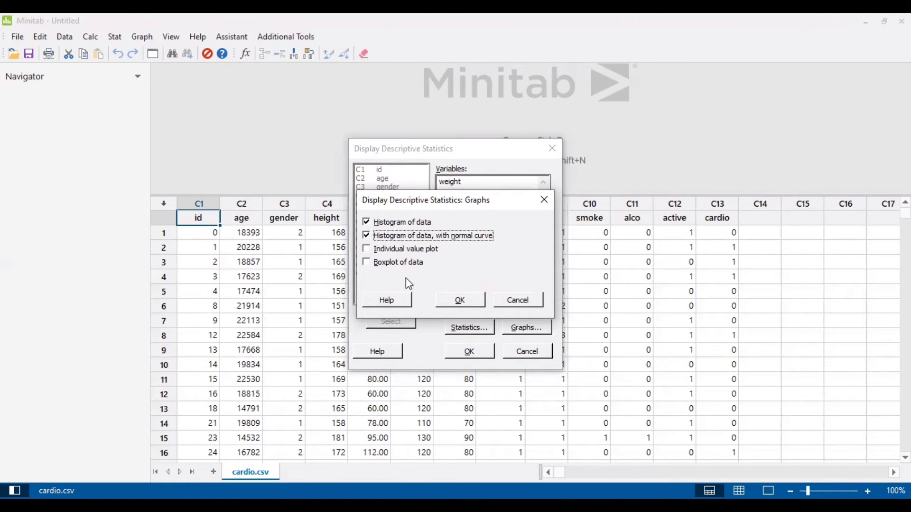
{"action": "left_click", "coordinate": [461, 302]}
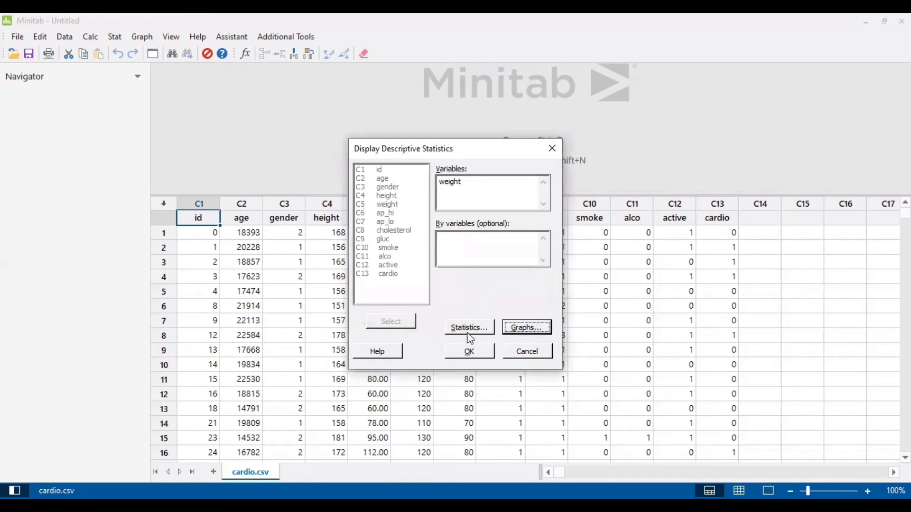
{"action": "left_click", "coordinate": [471, 352]}
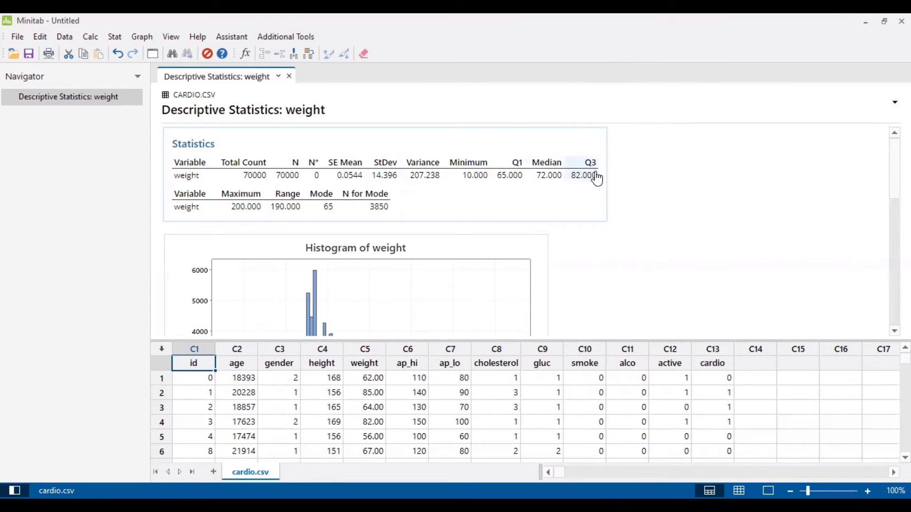
Scroll through the histogram output and drag the splitter to enlarge the normal-curve histogram
{"action": "left_click", "coordinate": [664, 209]}
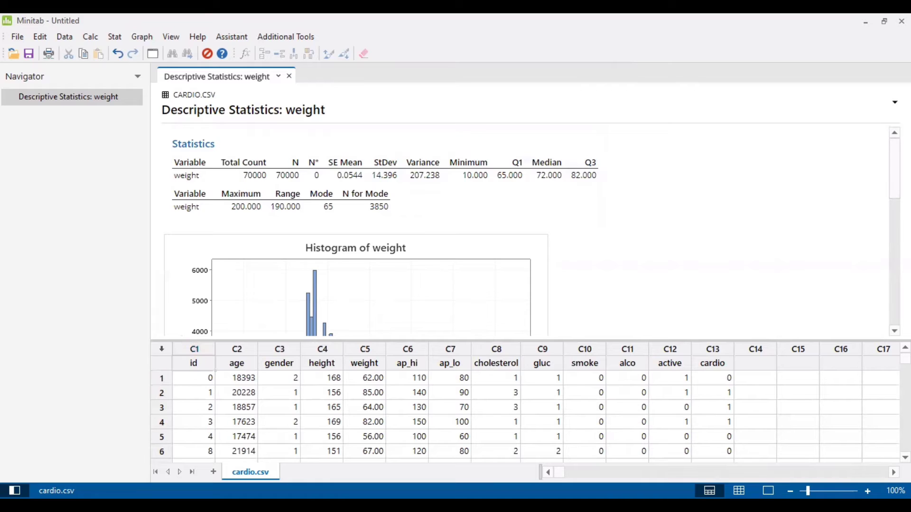
{"action": "scroll", "coordinate": [450, 179], "scroll_direction": "down", "scroll_amount": 5}
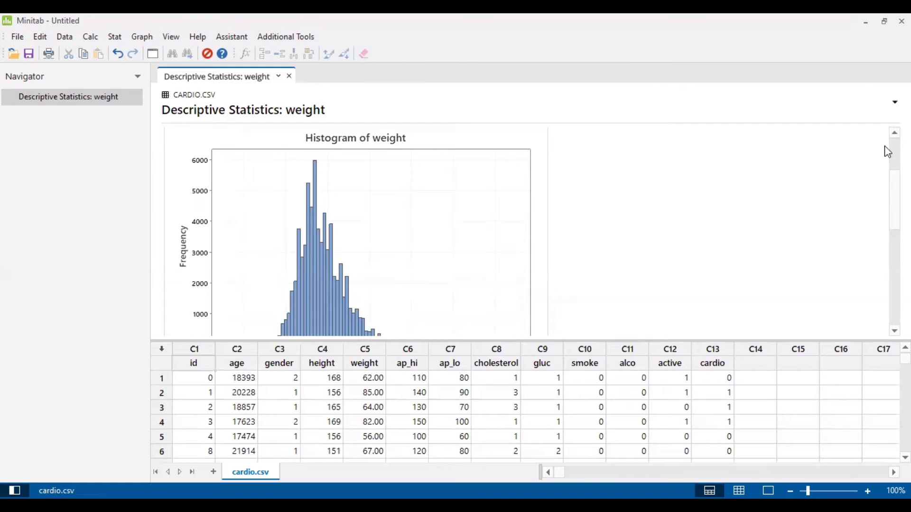
{"action": "left_click_drag", "start_coordinate": [894, 254], "coordinate": [895, 300]}
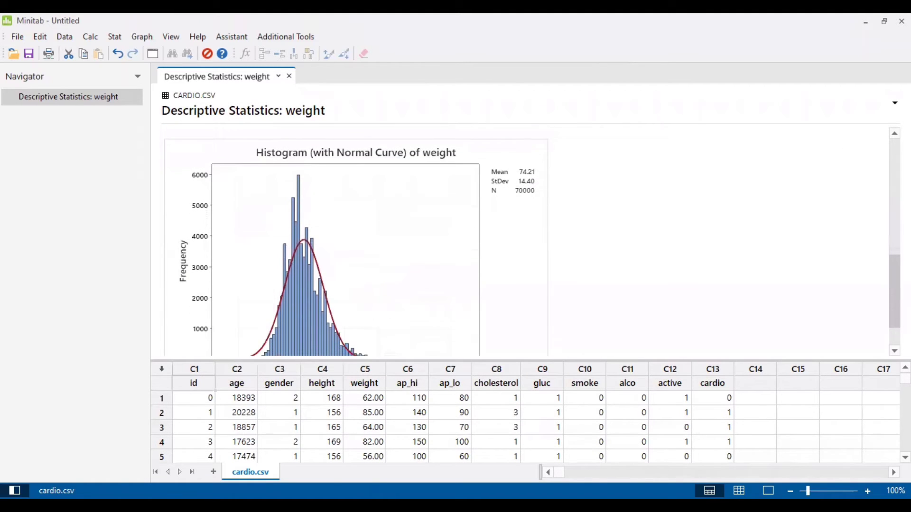
{"action": "scroll", "coordinate": [356, 242], "scroll_direction": "down", "scroll_amount": 1}
{"action": "scroll", "coordinate": [356, 242], "scroll_direction": "up", "scroll_amount": 1}
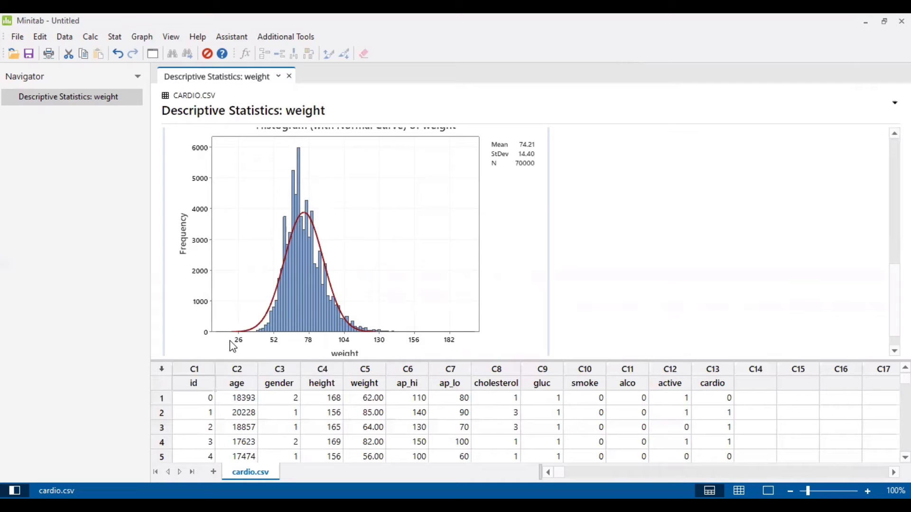
{"action": "scroll", "coordinate": [522, 242], "scroll_direction": "down", "scroll_amount": 1}
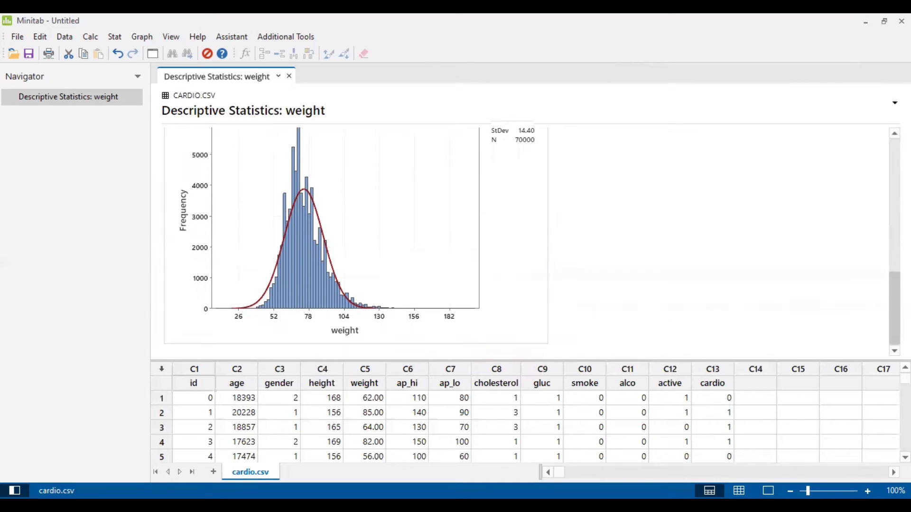
{"action": "scroll", "coordinate": [346, 126], "scroll_direction": "up", "scroll_amount": 10}
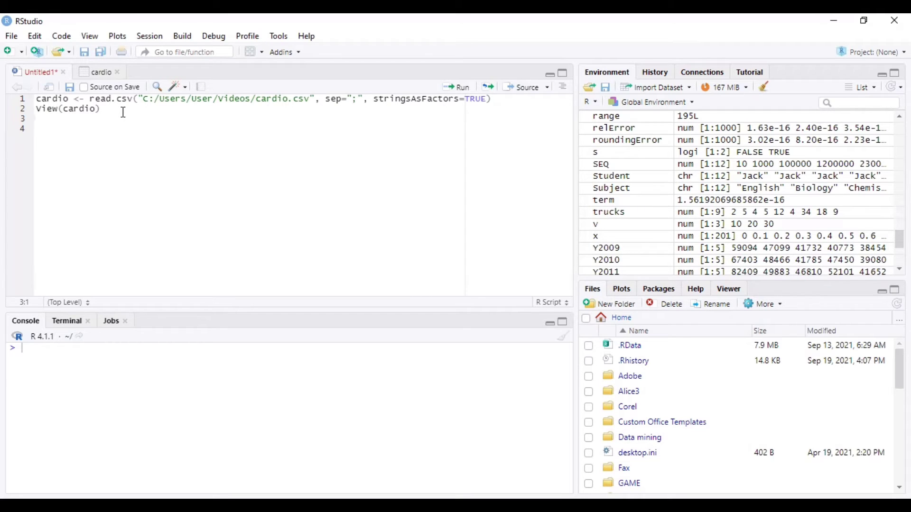
Import cardio.csv from the Videos folder as a text dataset with strings as factors
{"action": "left_click", "coordinate": [12, 36]}
{"action": "mouse_move", "coordinate": [74, 203]}
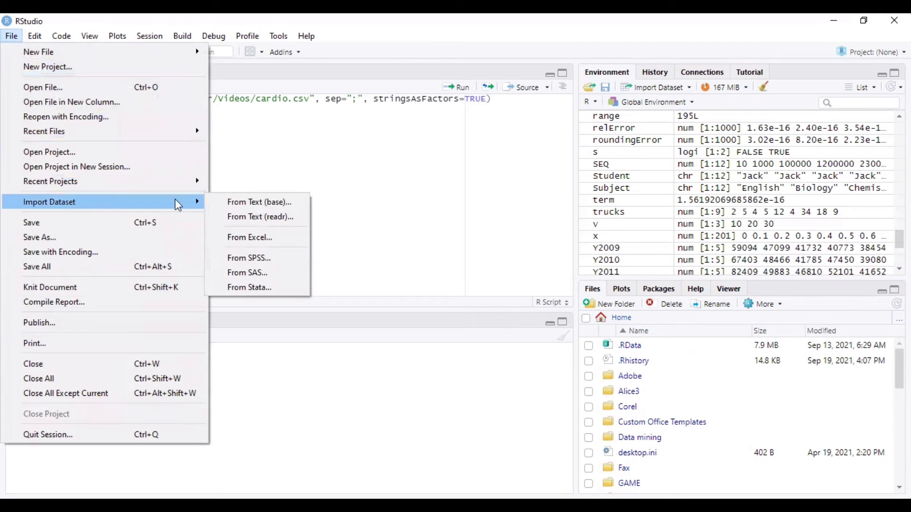
{"action": "left_click", "coordinate": [284, 203]}
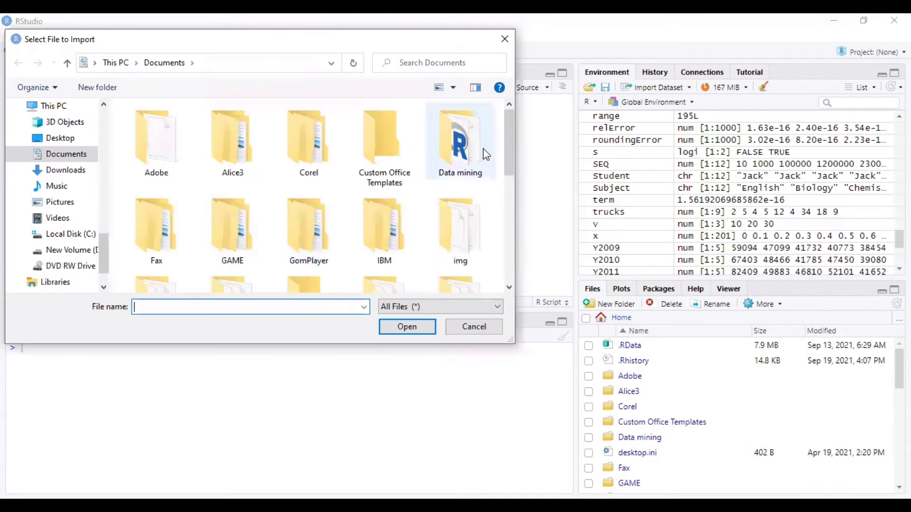
{"action": "left_click", "coordinate": [79, 219]}
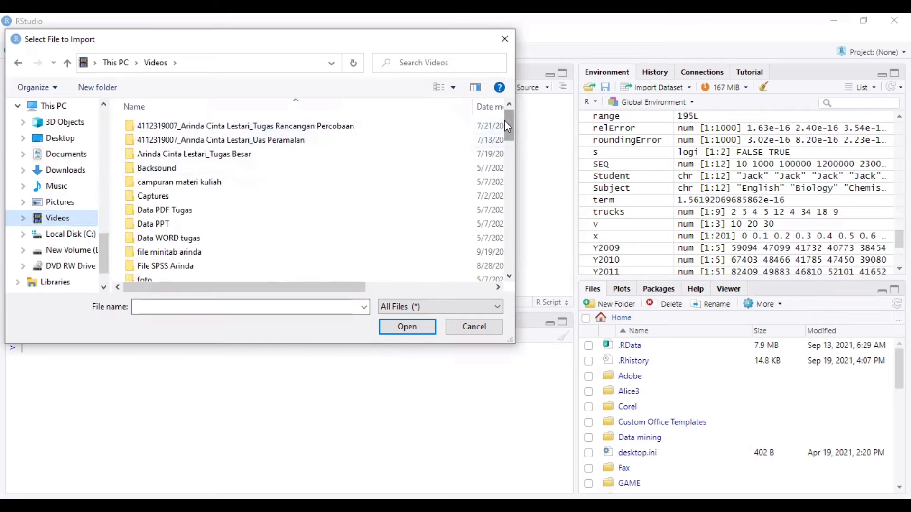
{"action": "left_click_drag", "start_coordinate": [506, 121], "coordinate": [517, 200]}
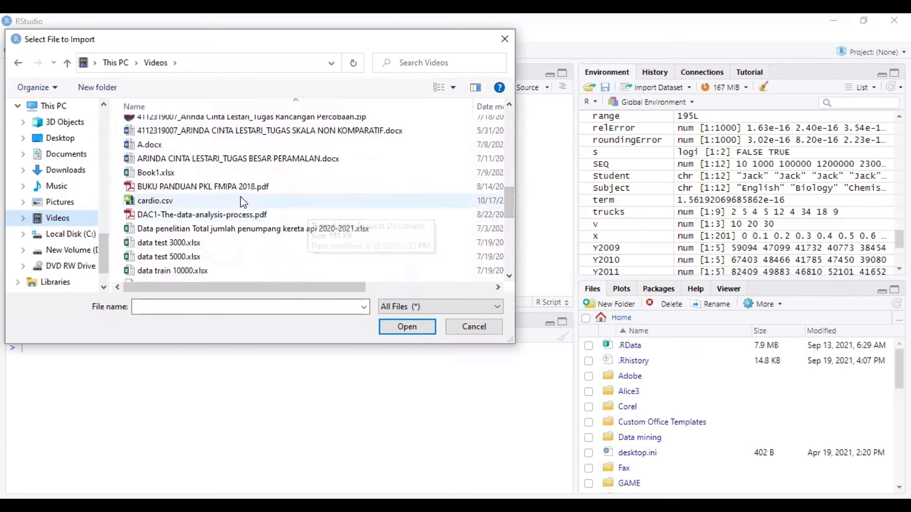
{"action": "left_click", "coordinate": [243, 201]}
{"action": "left_click", "coordinate": [419, 327]}
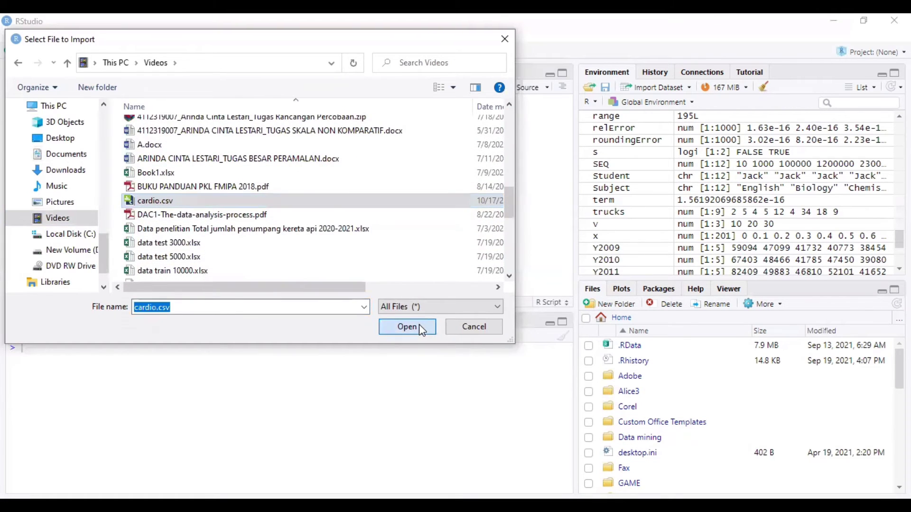
{"action": "left_click", "coordinate": [273, 276]}
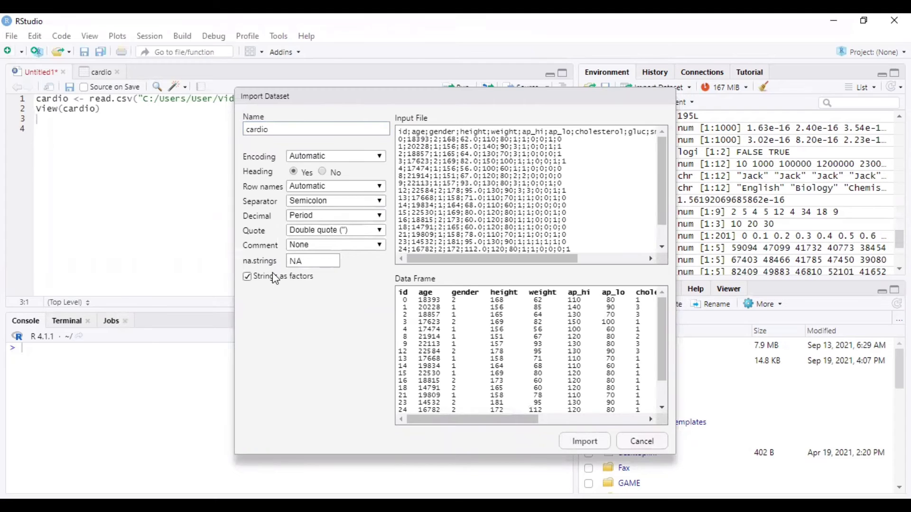
{"action": "left_click", "coordinate": [584, 442]}
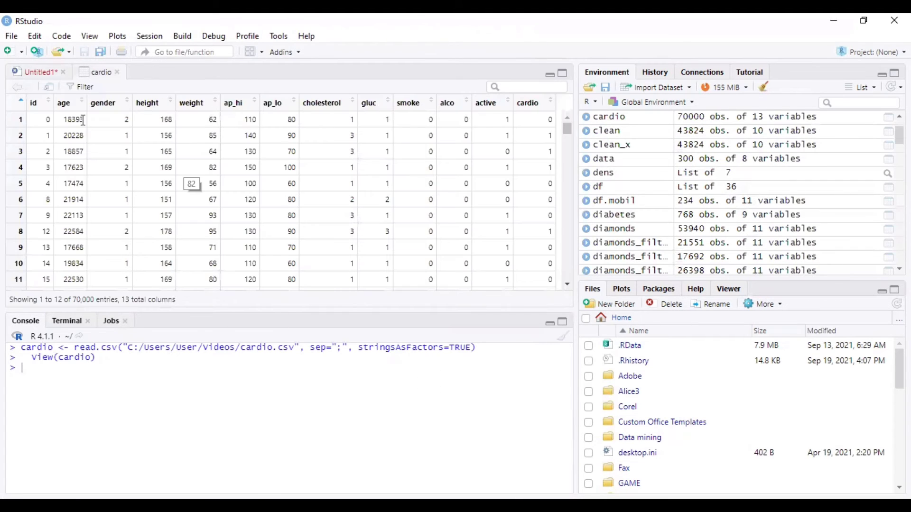
Write the comment '#ringkasan dari suatu data' and a summary(cardio$height) line, then select it
{"action": "left_click", "coordinate": [39, 76]}
{"action": "key", "text": "Return"}
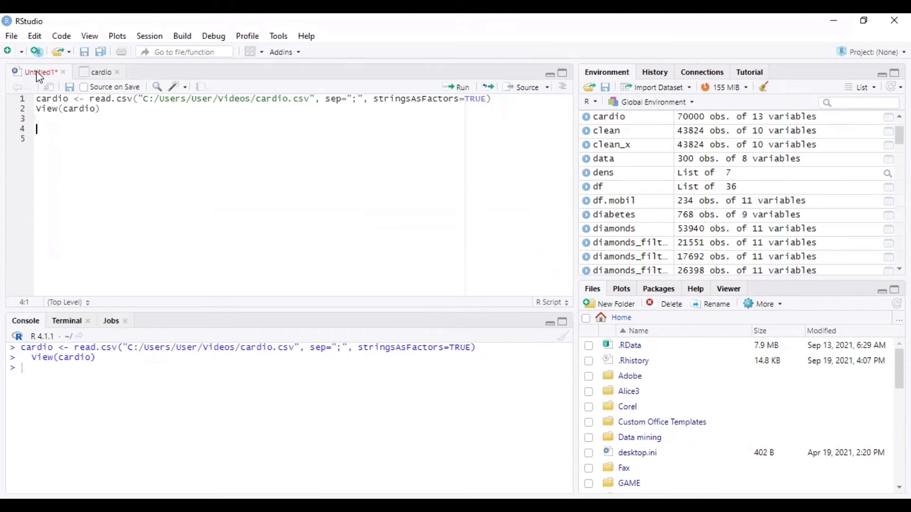
{"action": "type", "text": "#ringkasan dar"}
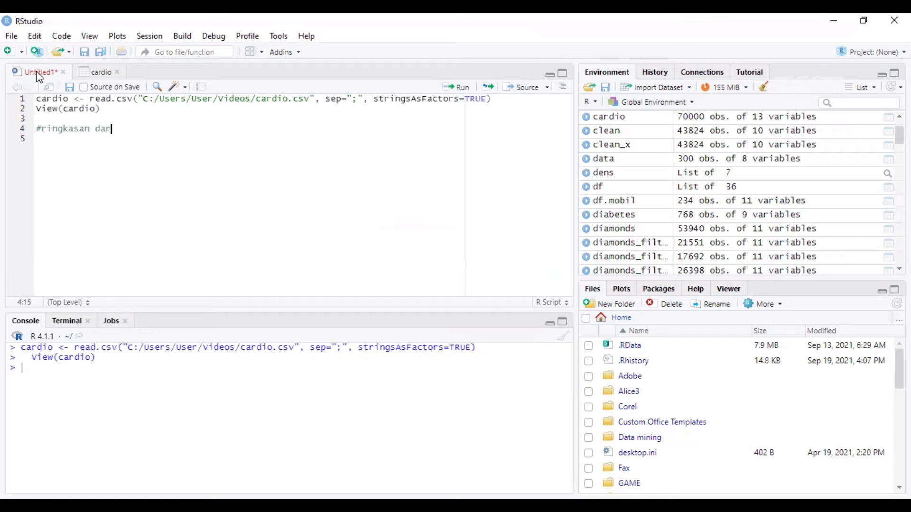
{"action": "type", "text": "i suatu data"}
{"action": "key", "text": "Return"}
{"action": "type", "text": "s"}
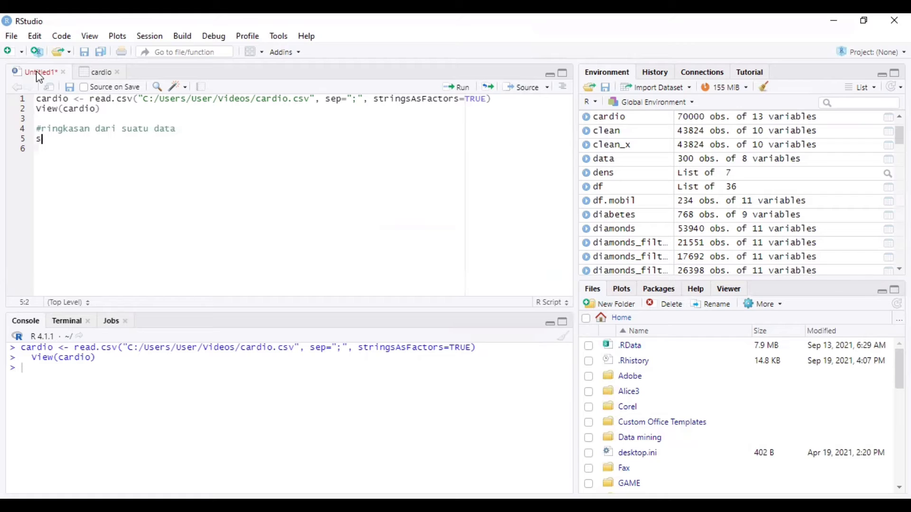
{"action": "type", "text": "ummary("}
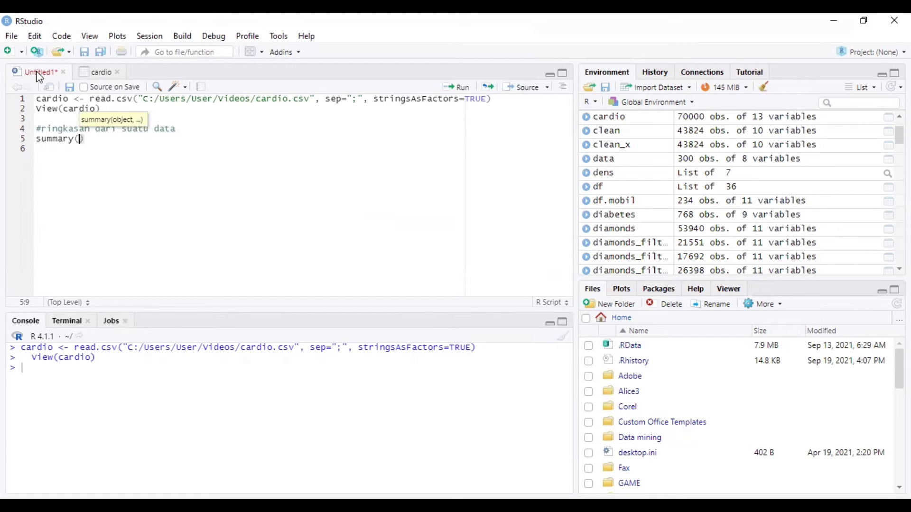
{"action": "type", "text": "car"}
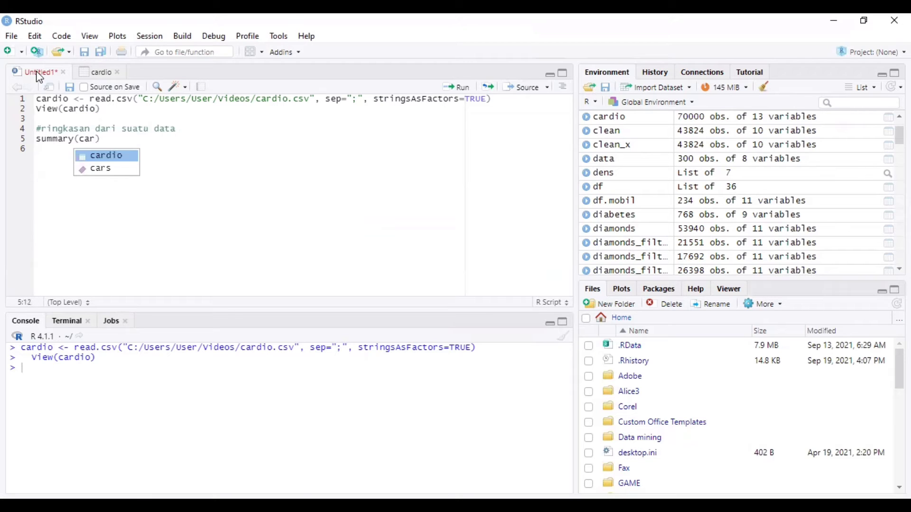
{"action": "key", "text": "Return"}
{"action": "type", "text": "$"}
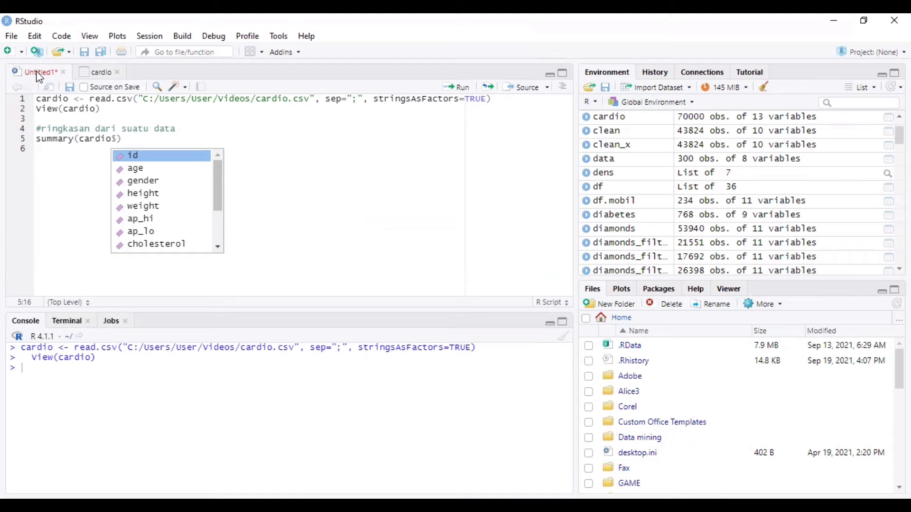
{"action": "left_click", "coordinate": [152, 193]}
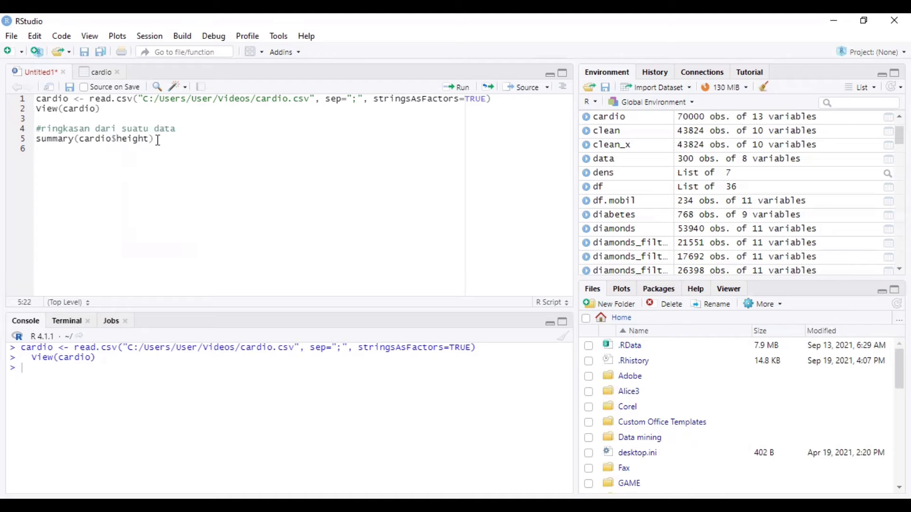
{"action": "left_click_drag", "start_coordinate": [158, 140], "coordinate": [37, 140]}
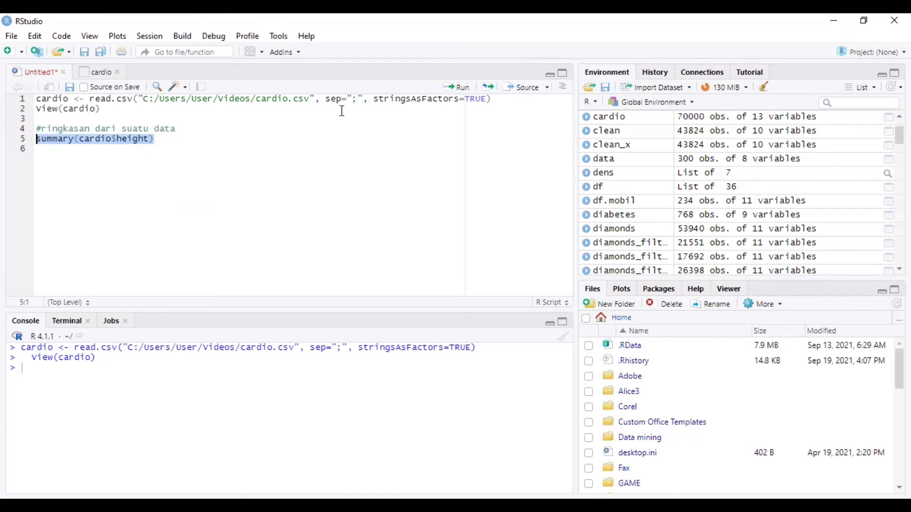
Run the height summary and start a new '#range' block with range=max
{"action": "left_click", "coordinate": [454, 88]}
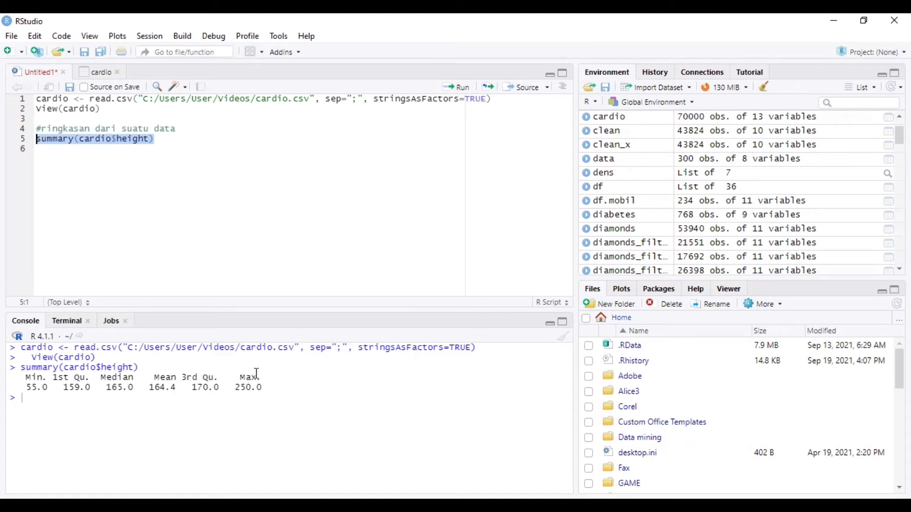
{"action": "left_click", "coordinate": [180, 147]}
{"action": "key", "text": "Return"}
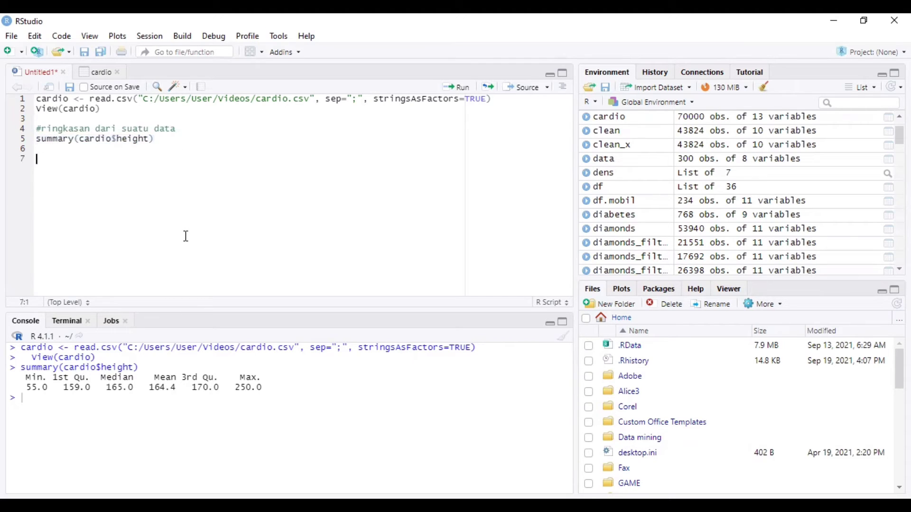
{"action": "type", "text": "#range "}
{"action": "type", "text": "range="}
{"action": "type", "text": "max"}
Write range=max(height)-min(height) with a range print line, and run both lines
{"action": "key", "text": "Tab"}
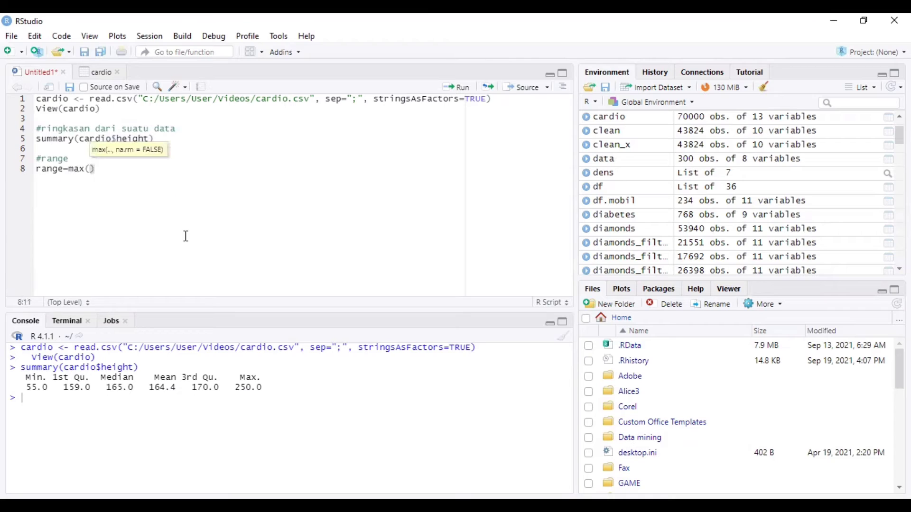
{"action": "type", "text": "height)-"}
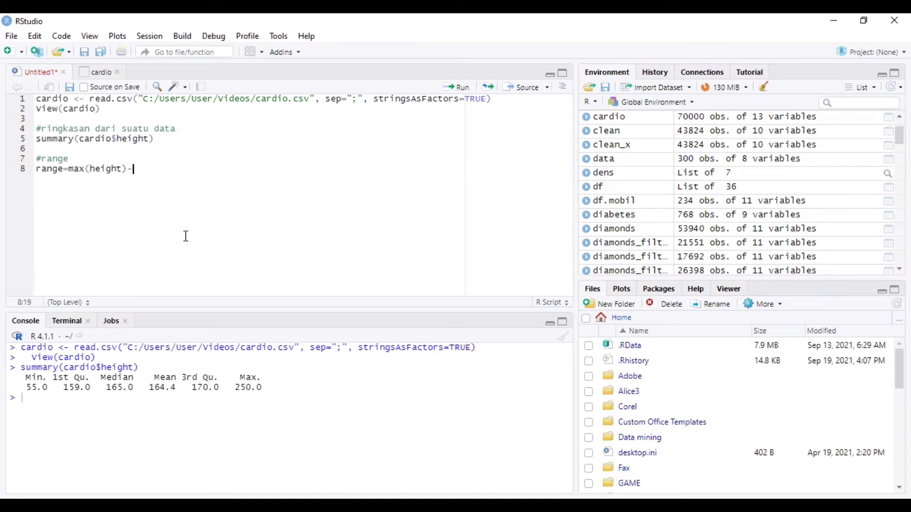
{"action": "type", "text": "min(heiht"}
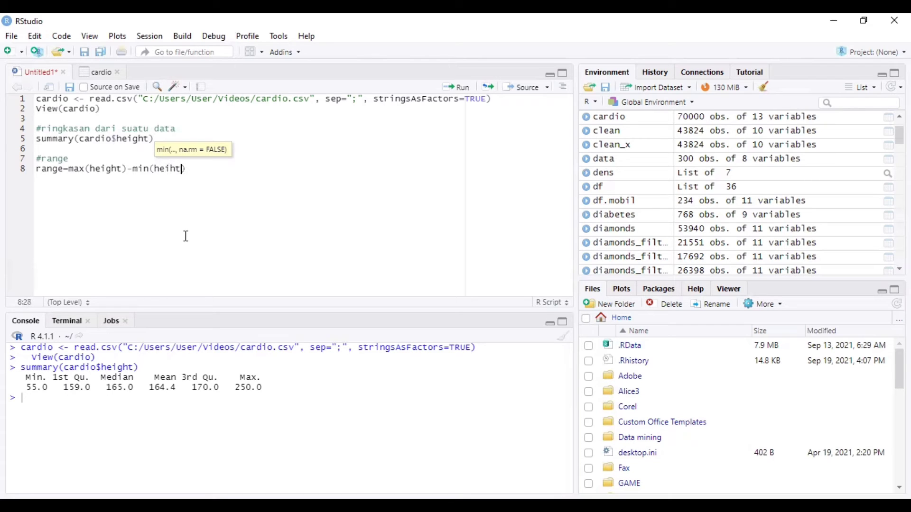
{"action": "type", "text": "g"}
{"action": "left_click", "coordinate": [209, 173]}
{"action": "key", "text": "Return"}
{"action": "type", "text": "ra"}
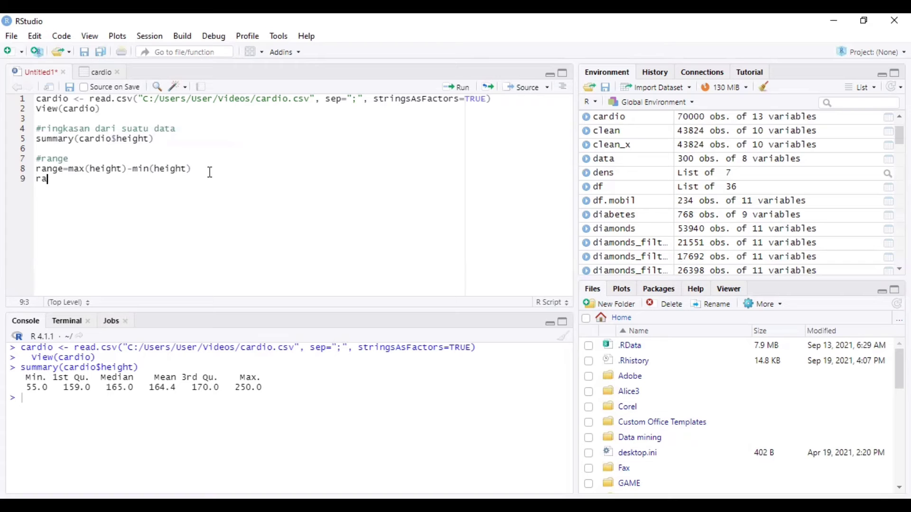
{"action": "type", "text": "nge"}
{"action": "left_click", "coordinate": [76, 180]}
{"action": "left_click_drag", "start_coordinate": [38, 171], "coordinate": [73, 182]}
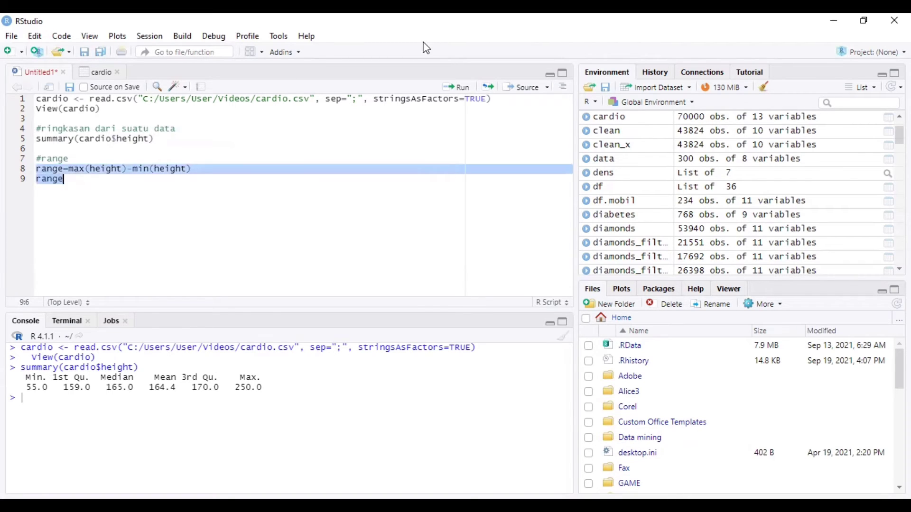
{"action": "left_click", "coordinate": [463, 91]}
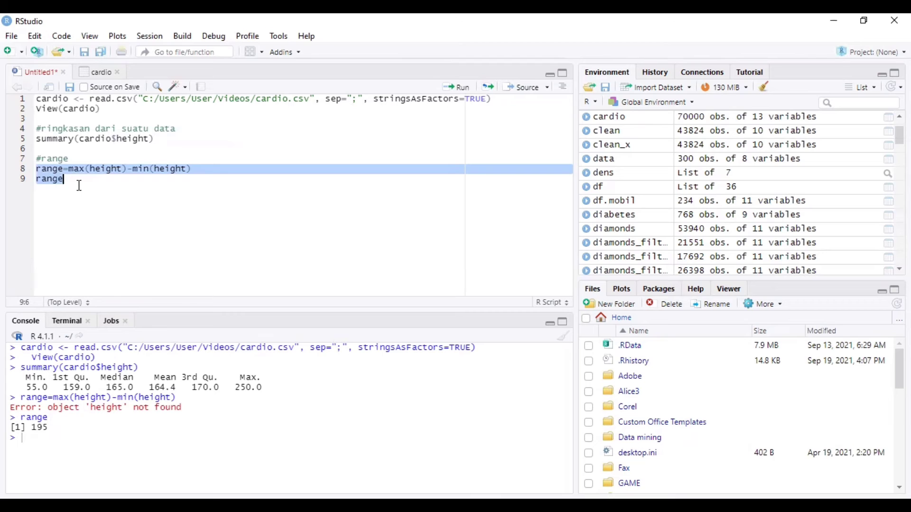
{"action": "left_click", "coordinate": [97, 258]}
{"action": "key", "text": "Return"}
{"action": "key", "text": "Return"}
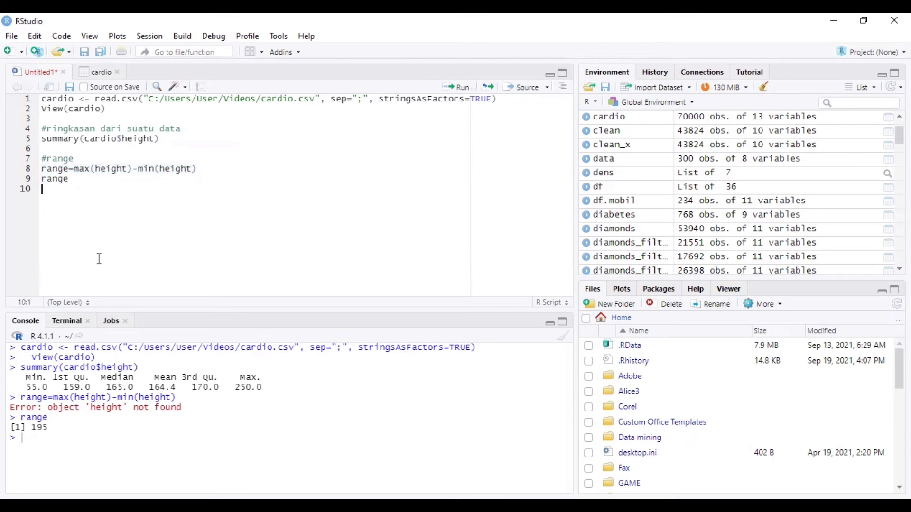
Start a '#kuartil 1' block with a Q1=quantile(cardio$height, probs=seq()) line
{"action": "type", "text": "#kuartil 1"}
{"action": "key", "text": "Return"}
{"action": "type", "text": "Q1=quant"}
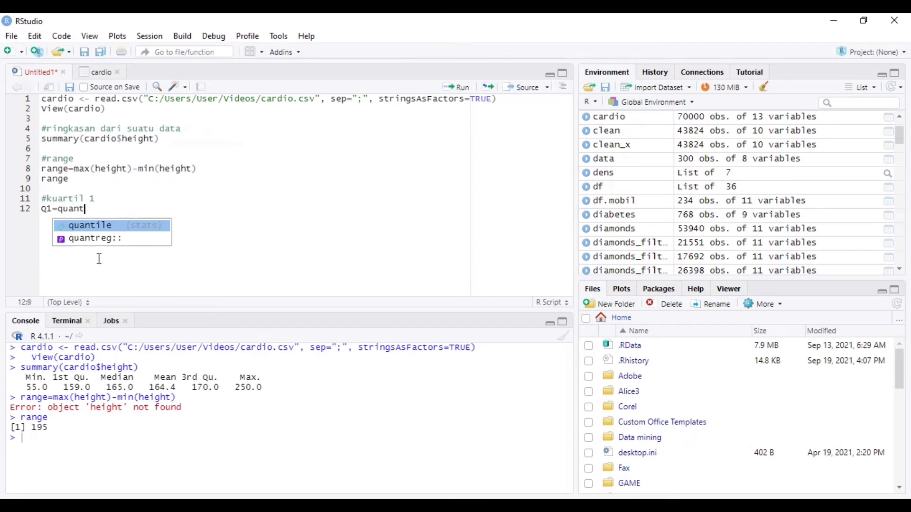
{"action": "key", "text": "Tab"}
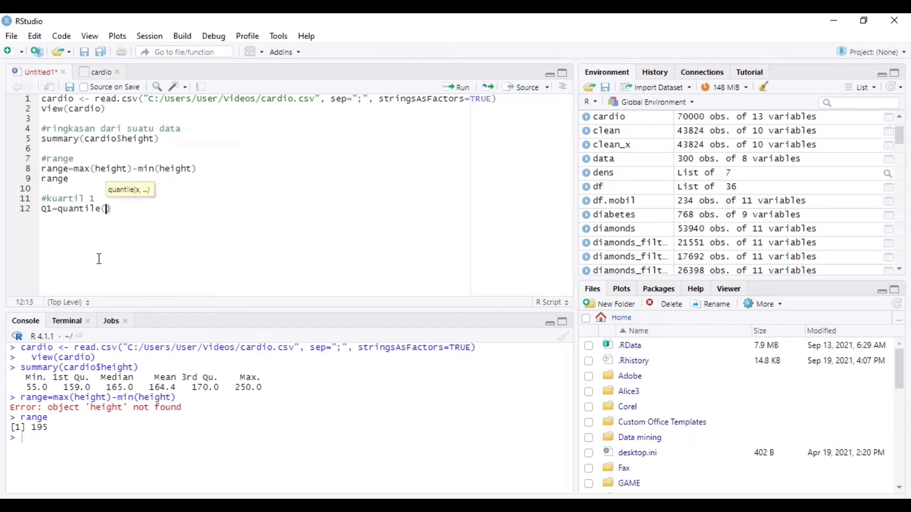
{"action": "type", "text": "cardio"}
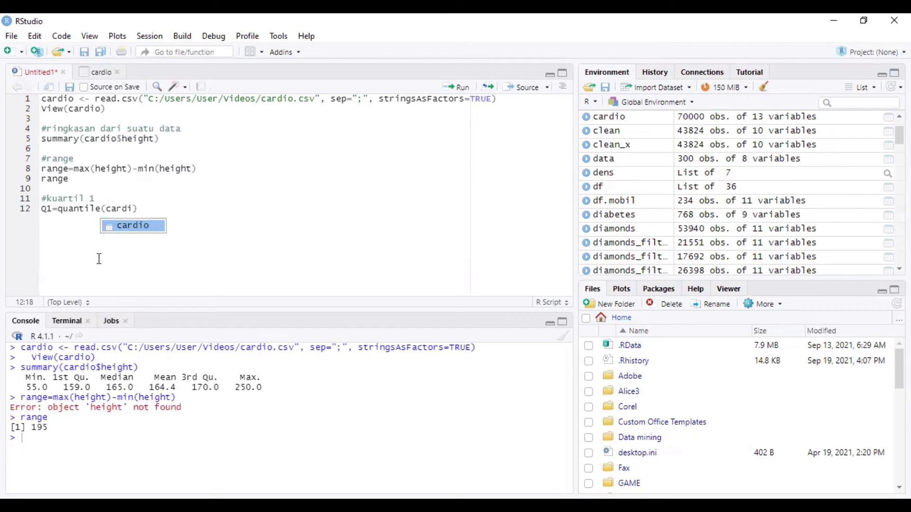
{"action": "type", "text": "$"}
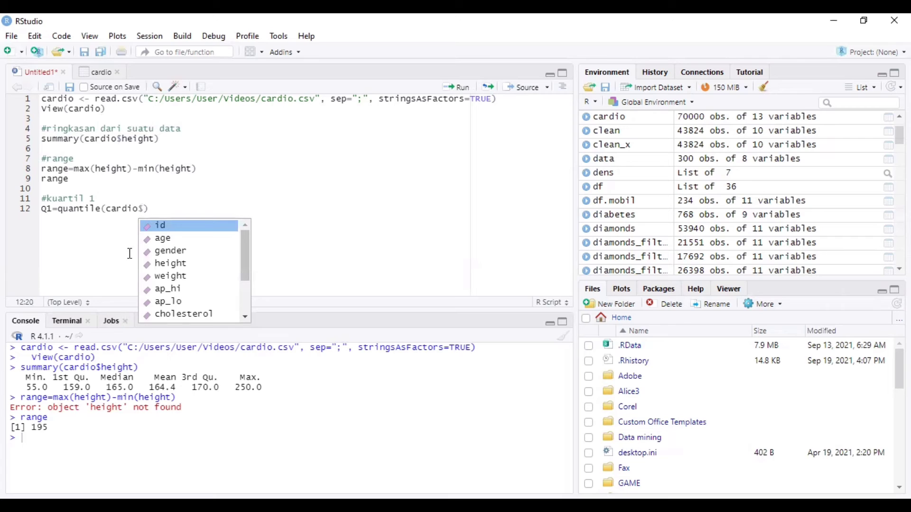
{"action": "double_click", "coordinate": [194, 260]}
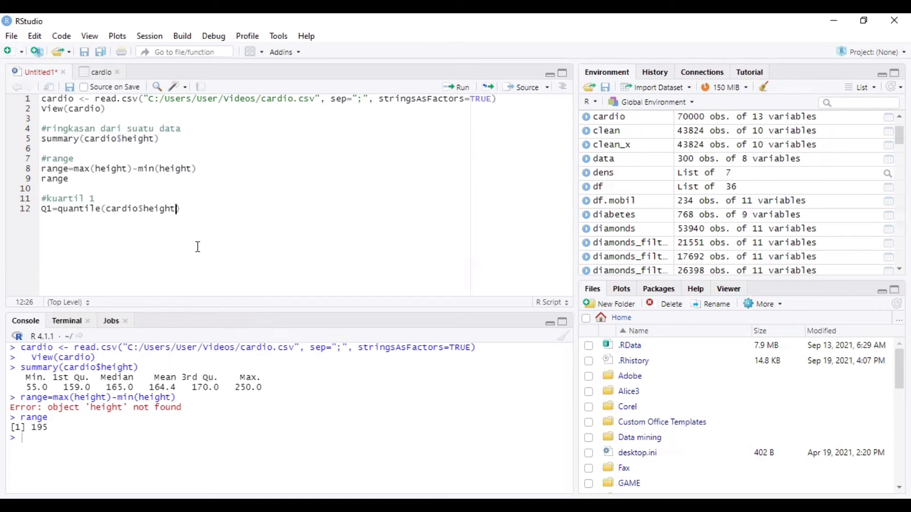
{"action": "type", "text": ",probs"}
{"action": "key", "text": "Tab"}
{"action": "type", "text": "aeq"}
{"action": "key", "text": "BackSpace"}
{"action": "key", "text": "BackSpace"}
{"action": "key", "text": "BackSpace"}
{"action": "type", "text": "seq"}
{"action": "key", "text": "Tab"}
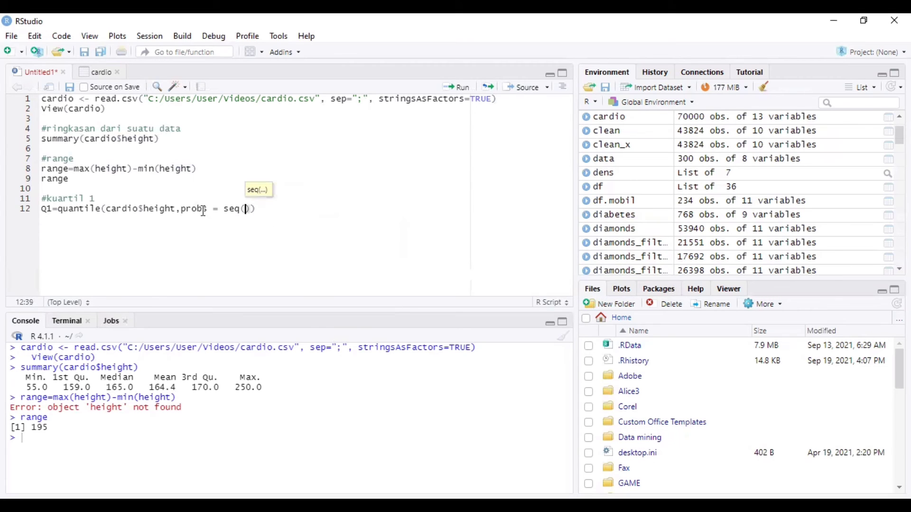
Fix the height column reference and set the Q1 probability to 0.25
{"action": "left_click", "coordinate": [144, 209]}
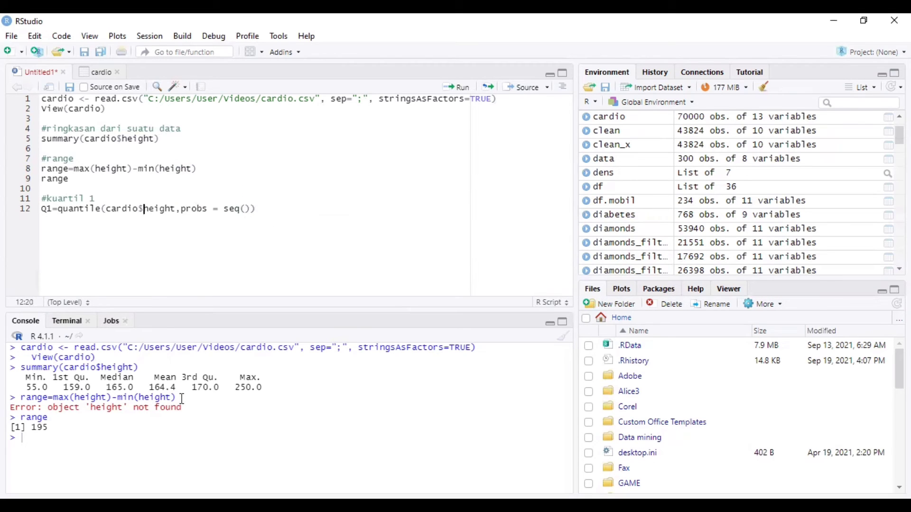
{"action": "type", "text": "height'"}
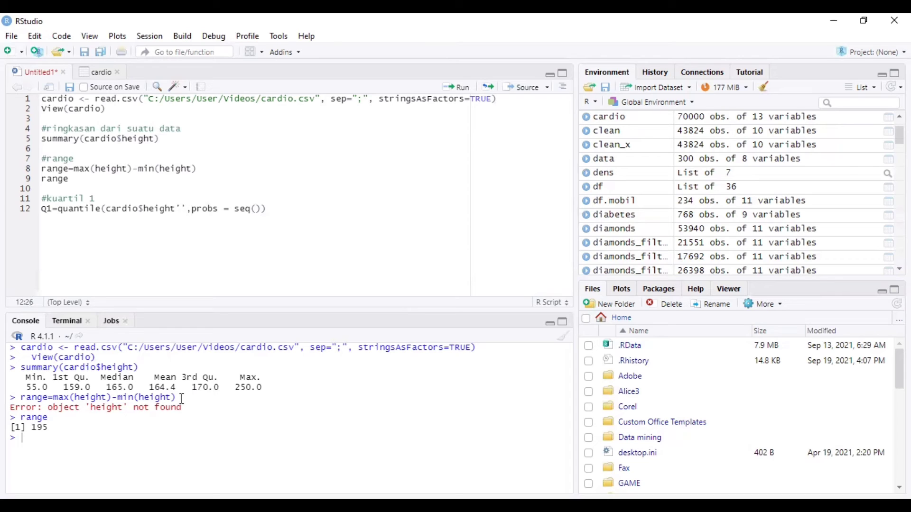
{"action": "key", "text": "BackSpace"}
{"action": "key", "text": "BackSpace"}
{"action": "key", "text": "BackSpace"}
{"action": "key", "text": "BackSpace"}
{"action": "key", "text": "BackSpace"}
{"action": "key", "text": "BackSpace"}
{"action": "key", "text": "BackSpace"}
{"action": "type", "text": "'height"}
{"action": "left_click", "coordinate": [258, 209]}
{"action": "type", "text": "0.25,0"}
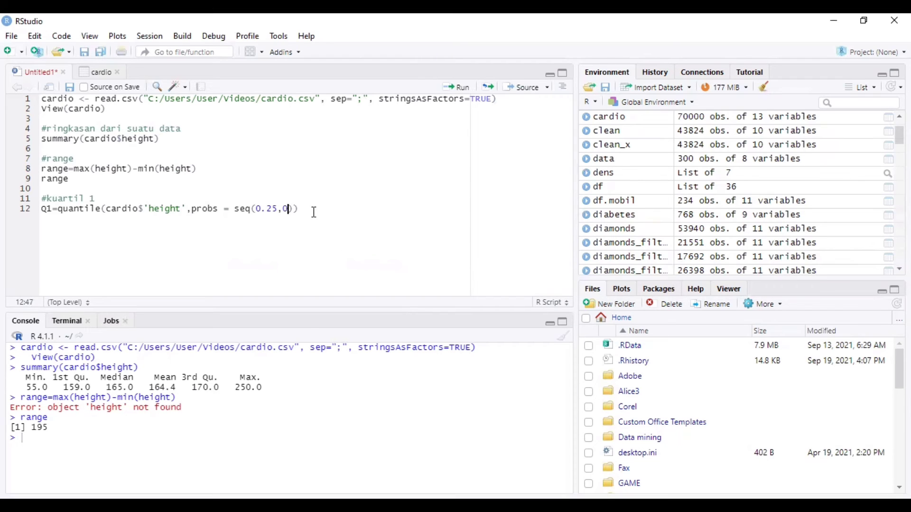
Extend the comment to '#kuartil 1 dan kuartil 3' and duplicate the Q1 line as Q3 with probability 0.75
{"action": "left_click", "coordinate": [110, 196]}
{"action": "type", "text": "dan kuartil 3"}
{"action": "left_click_drag", "start_coordinate": [299, 209], "coordinate": [23, 216]}
{"action": "key", "text": "ctrl+c"}
{"action": "left_click", "coordinate": [314, 211]}
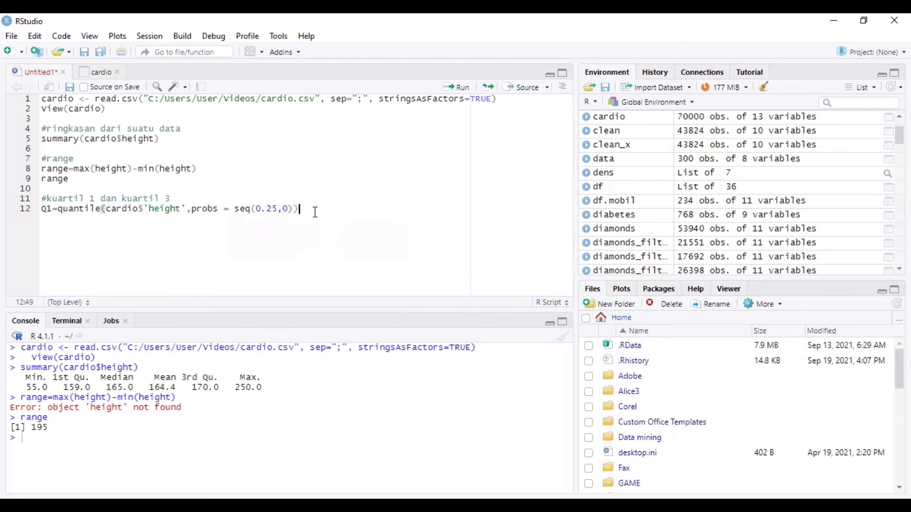
{"action": "key", "text": "Return"}
{"action": "key", "text": "ctrl+v"}
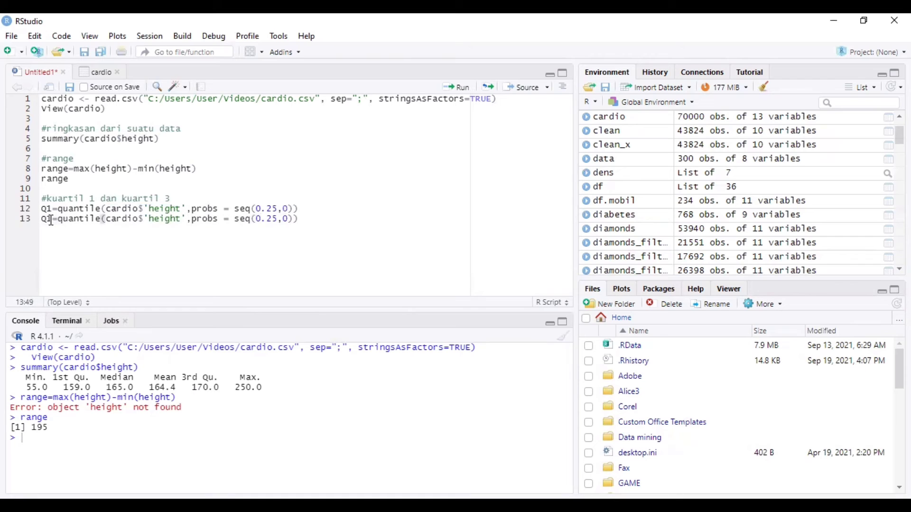
{"action": "left_click", "coordinate": [53, 219]}
{"action": "key", "text": "BackSpace"}
{"action": "type", "text": "3"}
{"action": "left_click", "coordinate": [278, 219]}
{"action": "key", "text": "BackSpace"}
{"action": "key", "text": "BackSpace"}
{"action": "type", "text": "75"}
Add print lines and run the quartile block, giving Q1 = 159 and Q3 = 170
{"action": "left_click", "coordinate": [313, 225]}
{"action": "key", "text": "Return"}
{"action": "type", "text": "Q1"}
{"action": "key", "text": "Return"}
{"action": "type", "text": "Q3"}
{"action": "left_click_drag", "start_coordinate": [54, 239], "coordinate": [39, 209]}
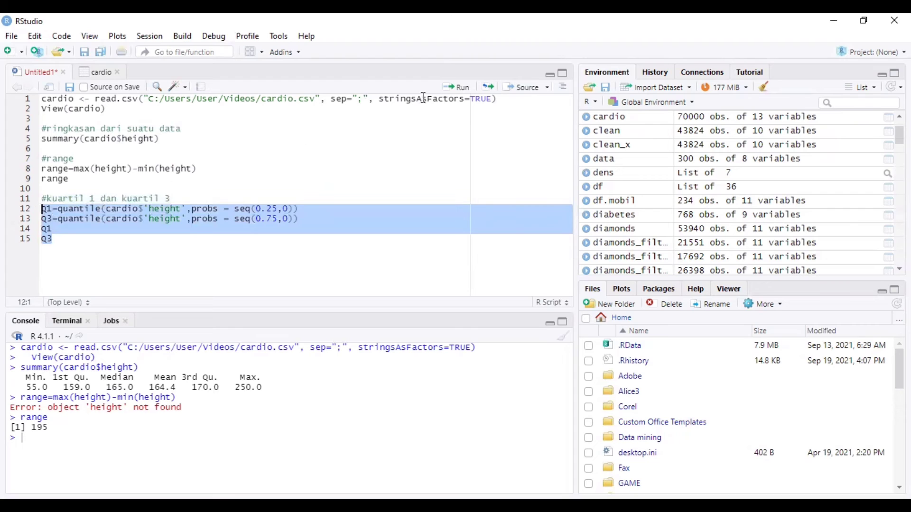
{"action": "left_click", "coordinate": [456, 87]}
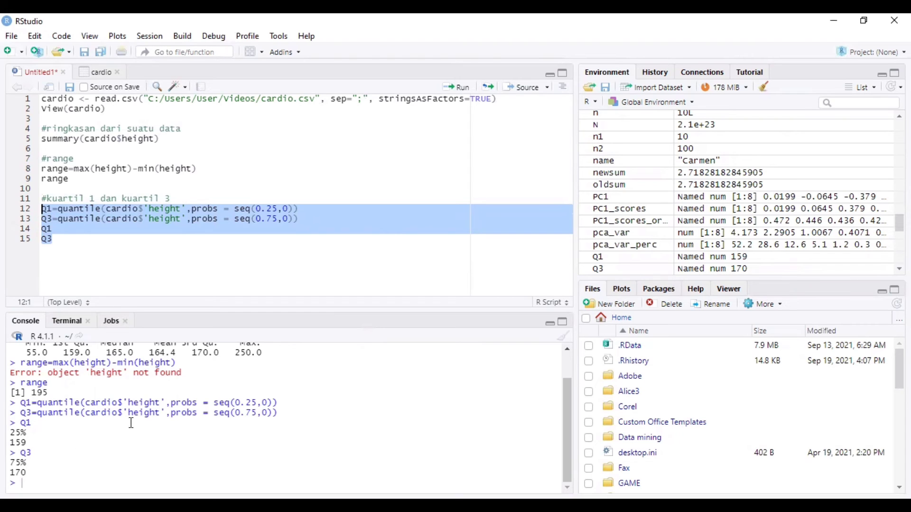
{"action": "left_click", "coordinate": [145, 241]}
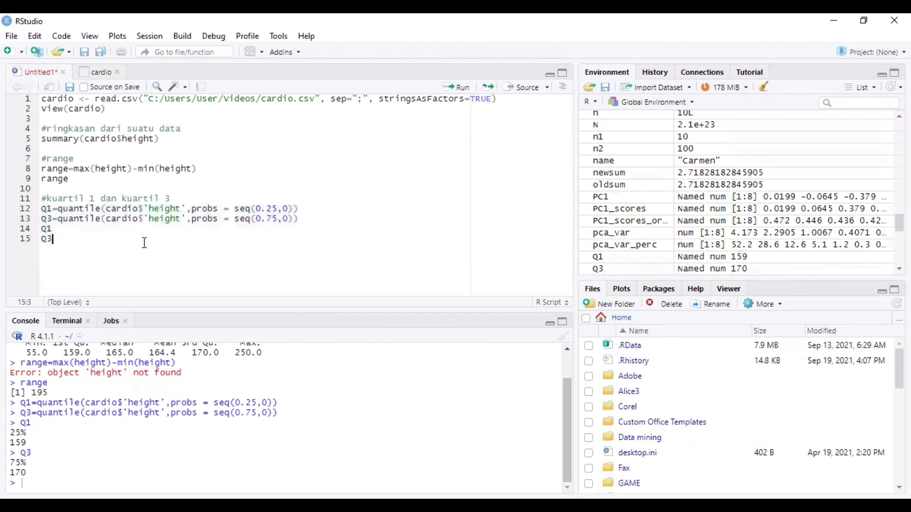
Add a '#HAMPARAN' block computing H=Q3-Q1 and run it, giving 11
{"action": "key", "text": "Return"}
{"action": "type", "text": "#HAMPARAN"}
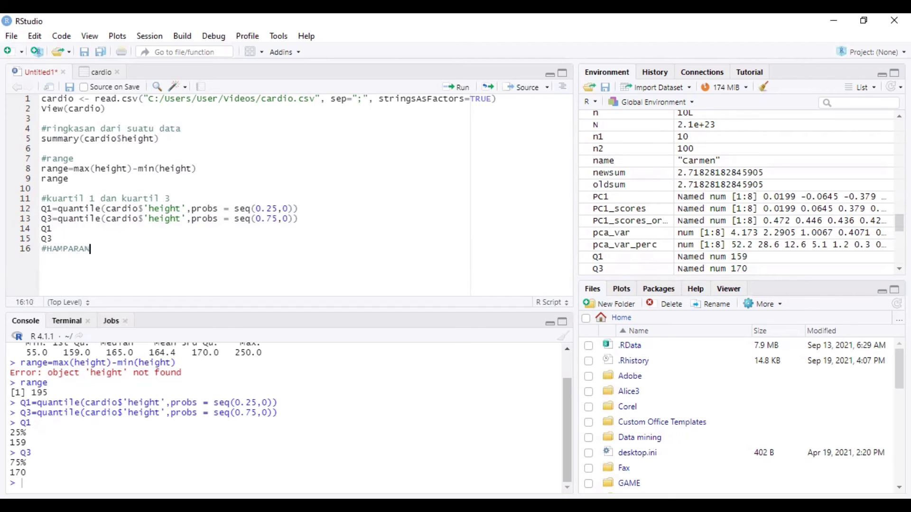
{"action": "key", "text": "Return"}
{"action": "type", "text": "H=Q3-Q1"}
{"action": "key", "text": "Return"}
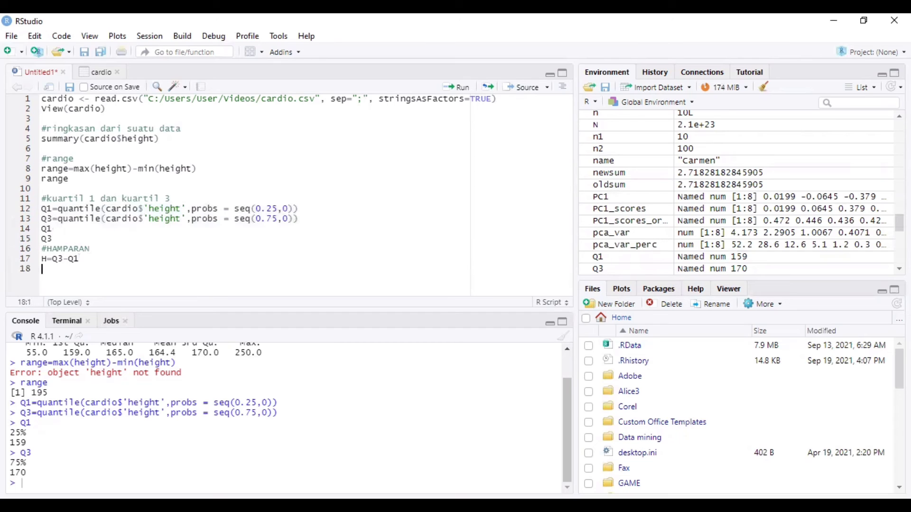
{"action": "type", "text": "h"}
{"action": "key", "text": "BackSpace"}
{"action": "type", "text": "H"}
{"action": "left_click_drag", "start_coordinate": [48, 269], "coordinate": [30, 257]}
{"action": "left_click", "coordinate": [454, 90]}
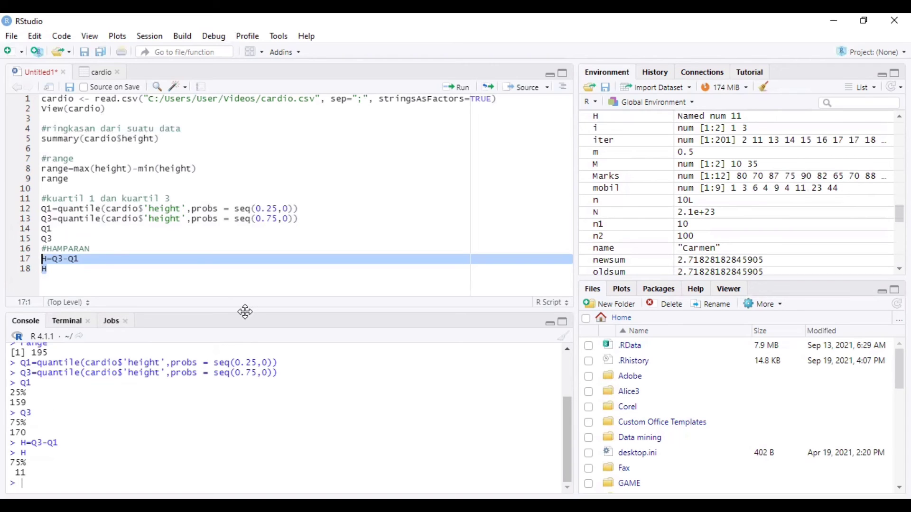
Add a '#SIMPANGAN KUARTIL' block with SK=0.5*H and run it, giving 5.5
{"action": "left_click", "coordinate": [101, 282]}
{"action": "key", "text": "Return"}
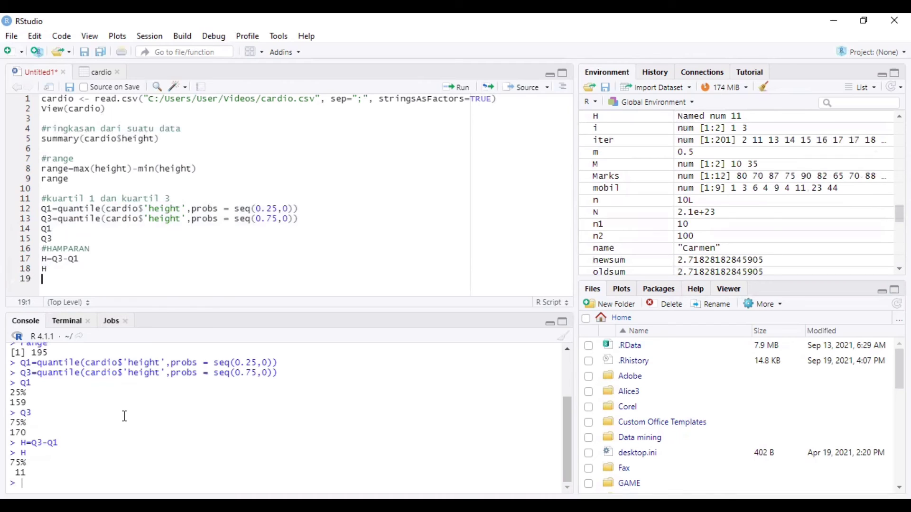
{"action": "type", "text": "#SIMPANGAN KUA"}
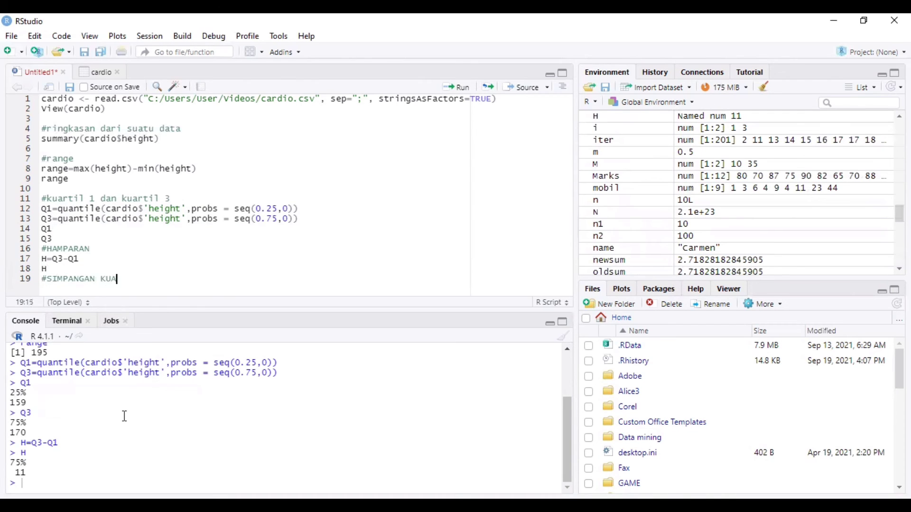
{"action": "type", "text": "RTIL"}
{"action": "key", "text": "Return"}
{"action": "type", "text": "SK=0.5*"}
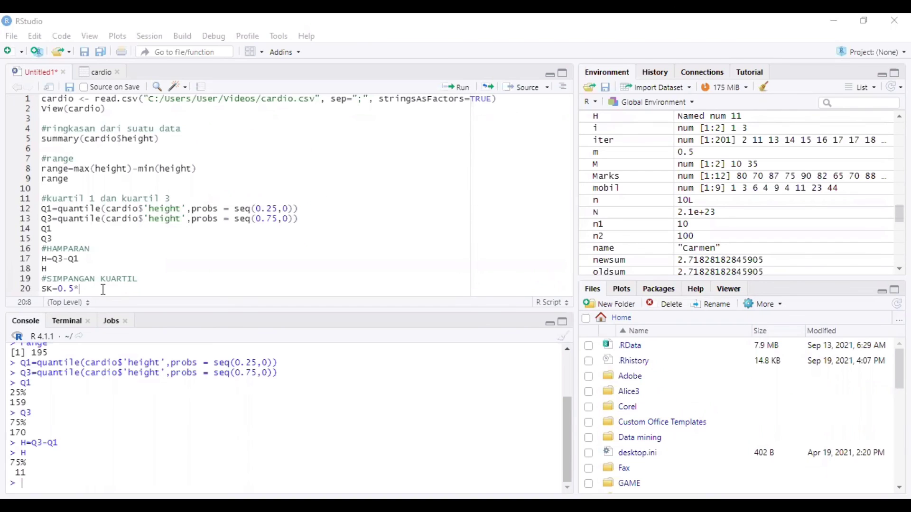
{"action": "type", "text": "H"}
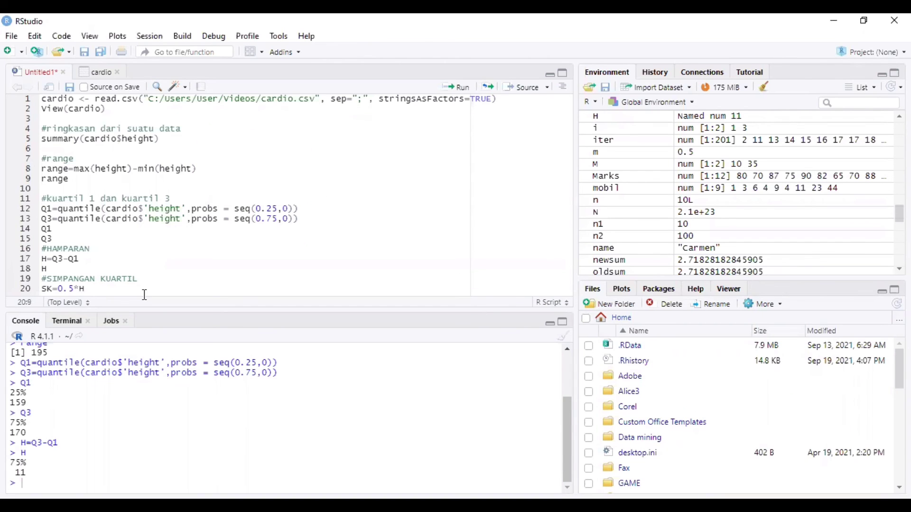
{"action": "key", "text": "Return"}
{"action": "type", "text": "SK"}
{"action": "left_click_drag", "start_coordinate": [55, 291], "coordinate": [38, 286]}
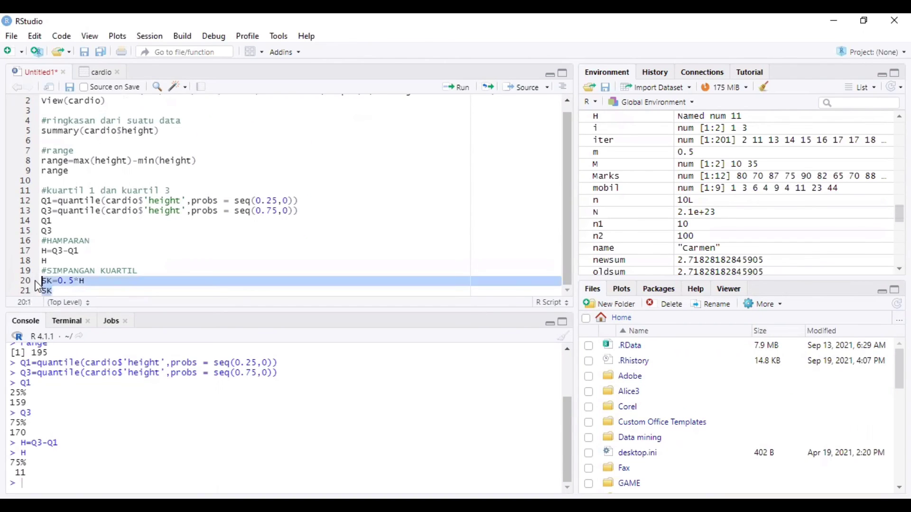
{"action": "left_click", "coordinate": [459, 88]}
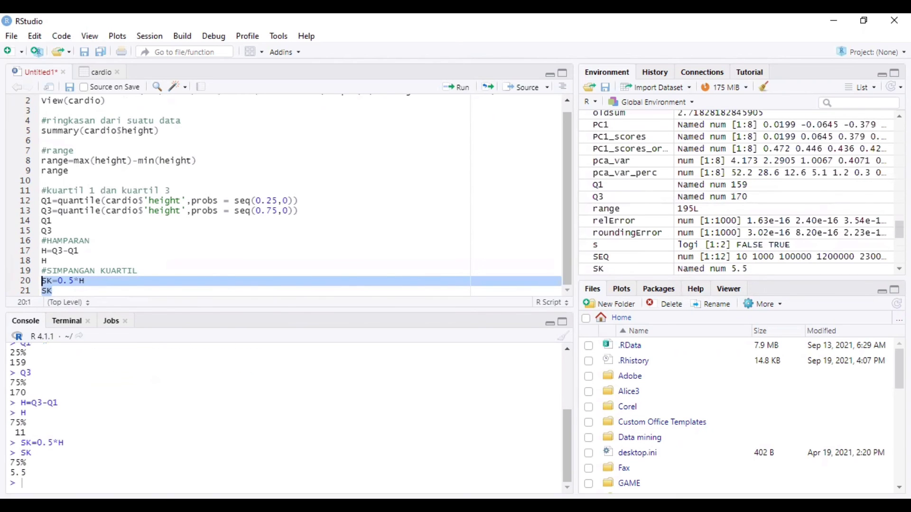
{"action": "left_click", "coordinate": [71, 288]}
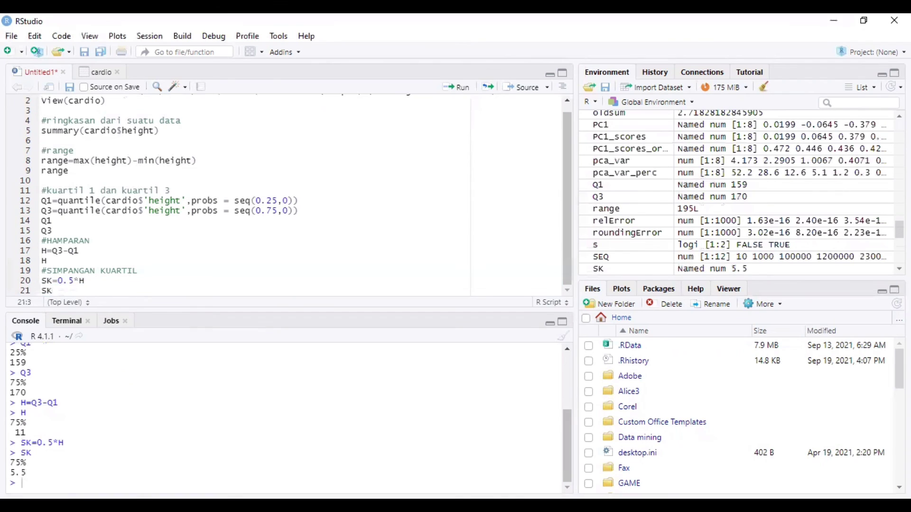
Add the comment '#MENCARI NILAI VARIAN' and the line var(cardio$height) to the script
{"action": "key", "text": "Return"}
{"action": "type", "text": "#MENCARI"}
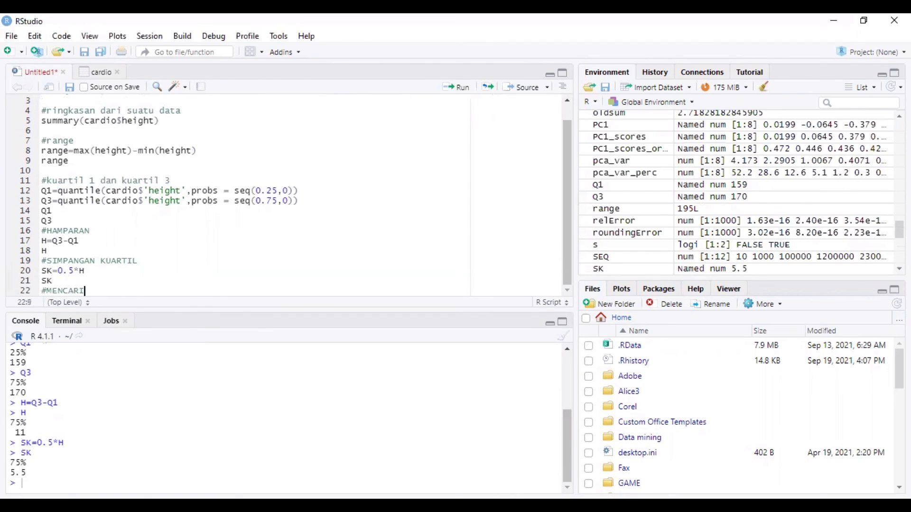
{"action": "type", "text": " NILAI VARIAN"}
{"action": "key", "text": "Return"}
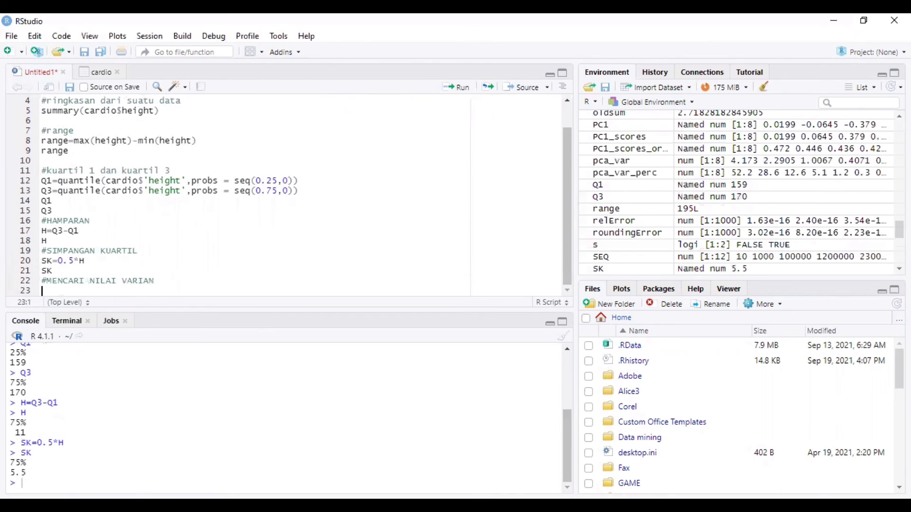
{"action": "type", "text": "var("}
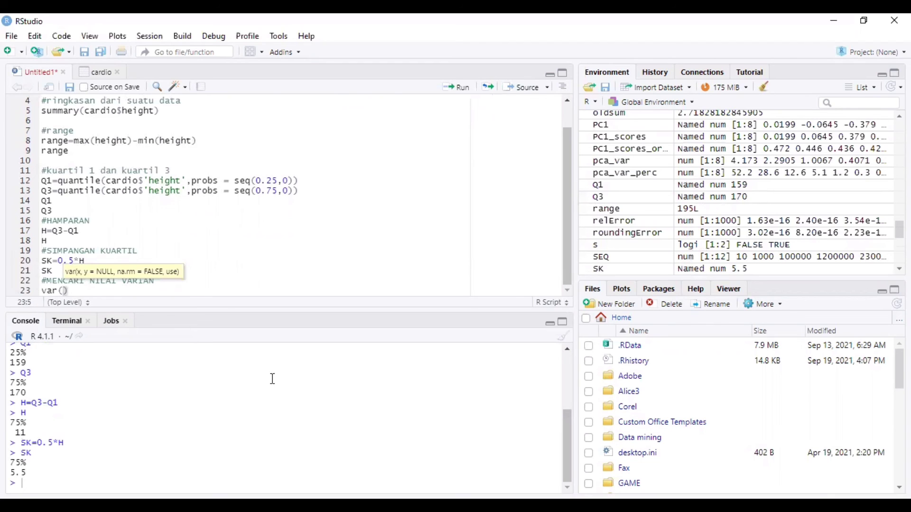
{"action": "type", "text": "cardio"}
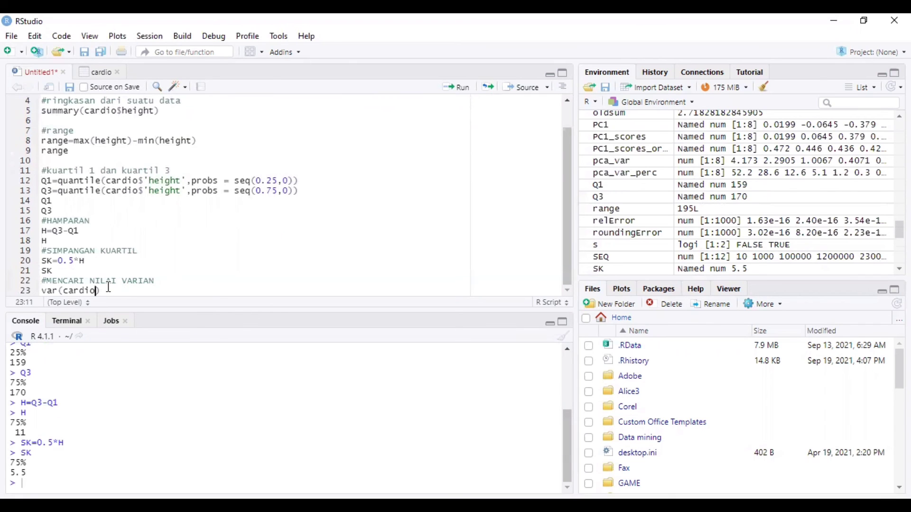
{"action": "type", "text": "$"}
{"action": "left_click", "coordinate": [162, 346]}
Add '#simpangan baku' with sd(cardio$height), then run lines 22–25
{"action": "key", "text": "Return"}
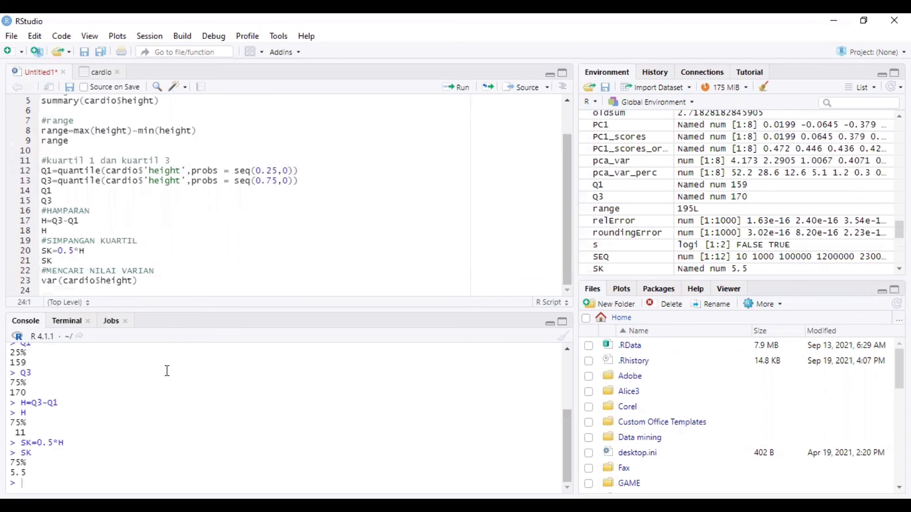
{"action": "type", "text": "#simpangan"}
{"action": "type", "text": " baku"}
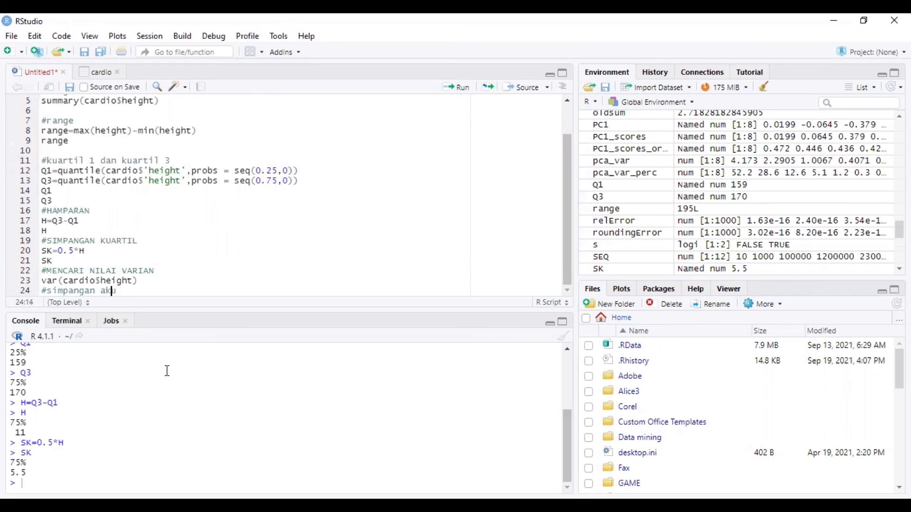
{"action": "key", "text": "Left"}
{"action": "key", "text": "Left"}
{"action": "key", "text": "Left"}
{"action": "left_click", "coordinate": [136, 292]}
{"action": "key", "text": "Return"}
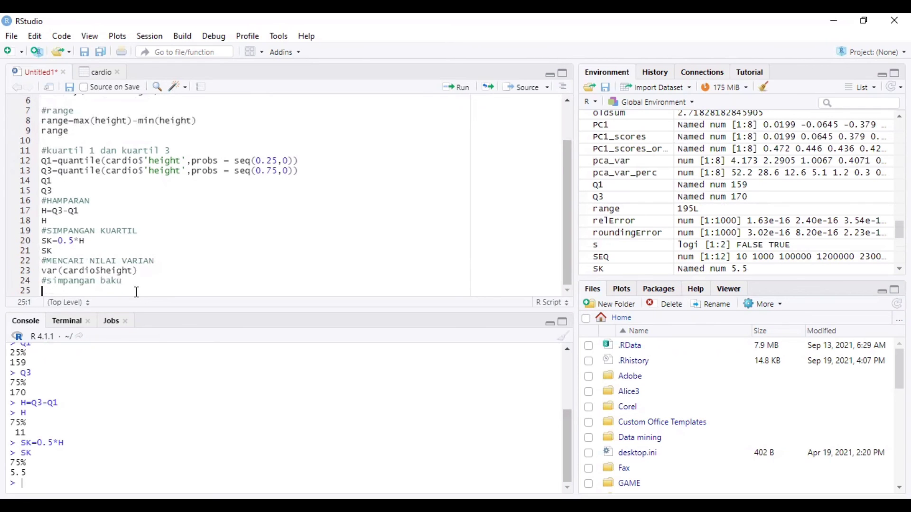
{"action": "type", "text": "sd"}
{"action": "type", "text": "("}
{"action": "type", "text": "cardio"}
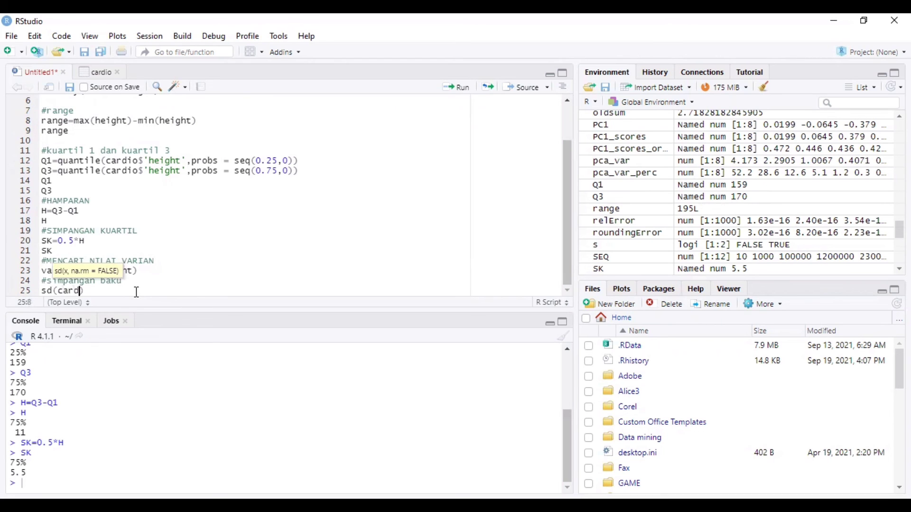
{"action": "type", "text": "$"}
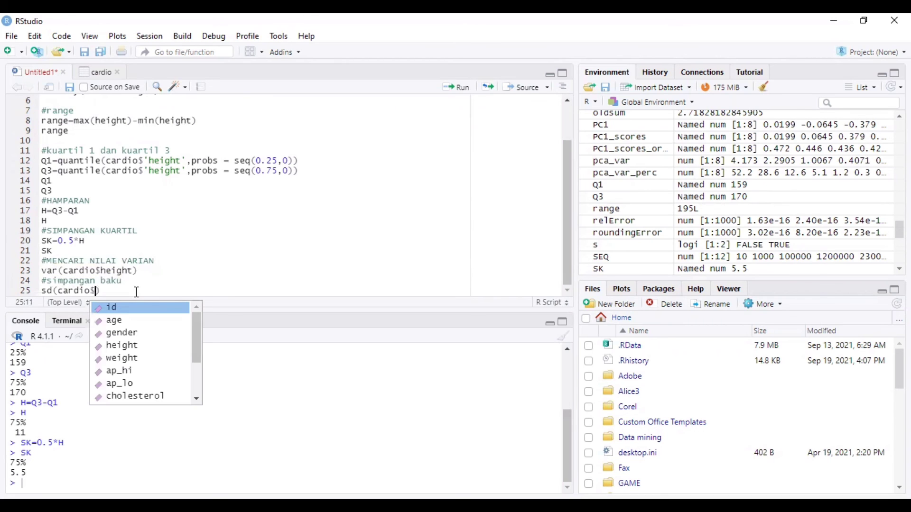
{"action": "left_click", "coordinate": [138, 343]}
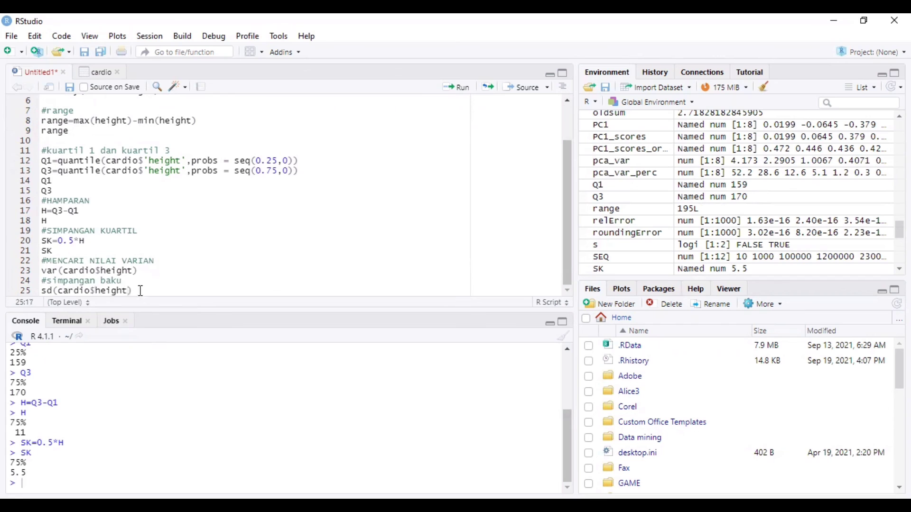
{"action": "left_click_drag", "start_coordinate": [137, 291], "coordinate": [42, 261]}
{"action": "left_click", "coordinate": [459, 87]}
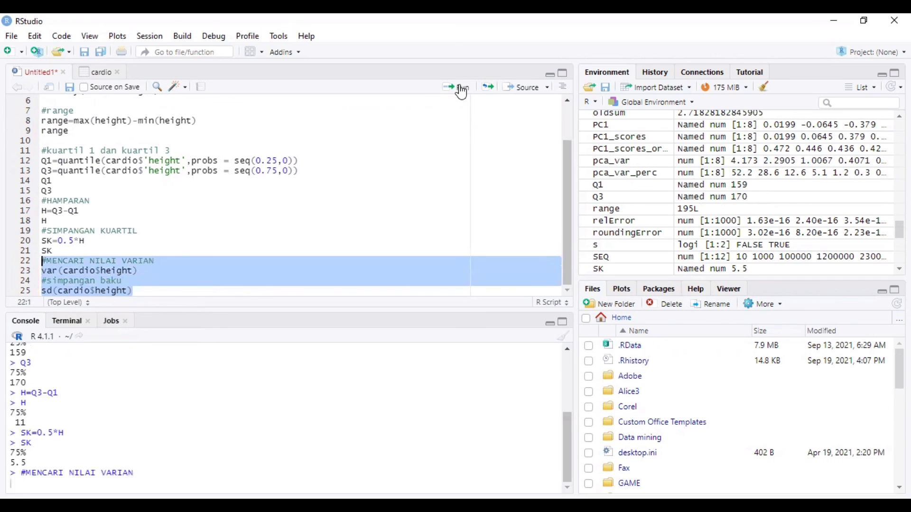